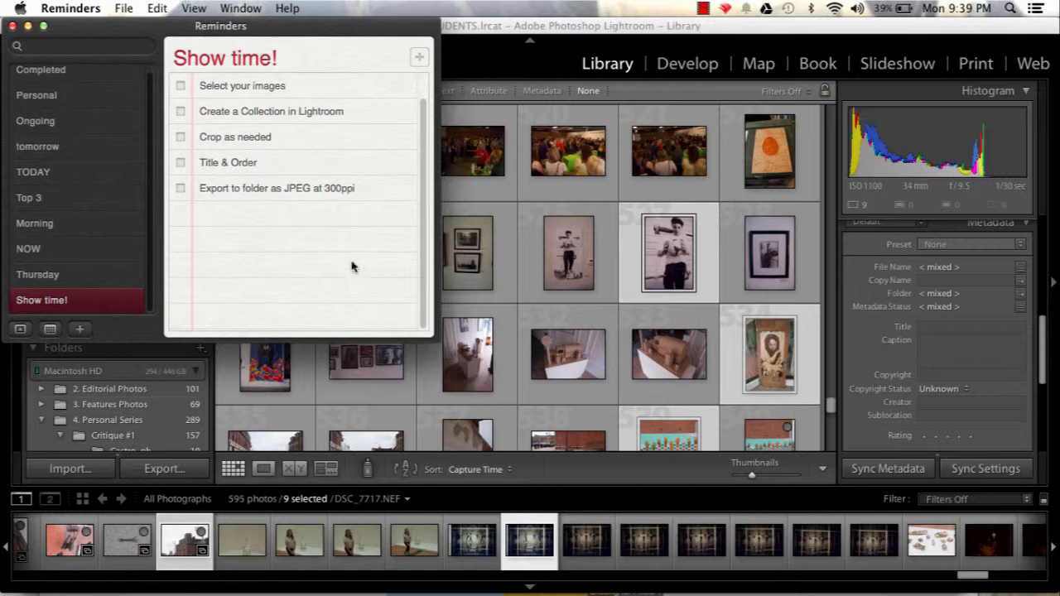
Enlarge the Reminders checklist window and switch back to the Lightroom Library grid.
drag(431, 337, 454, 419)
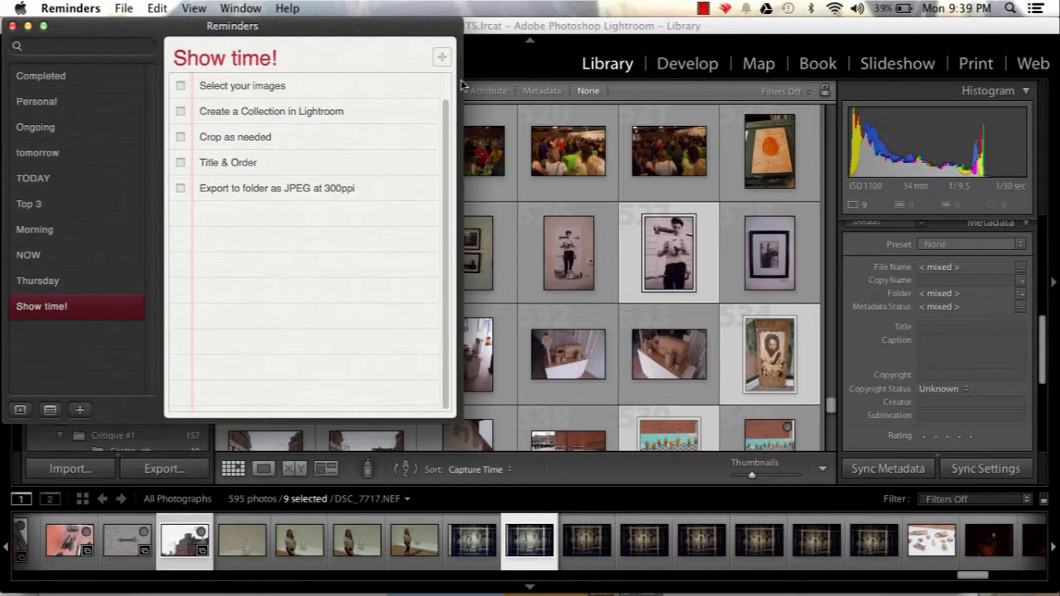
click(583, 32)
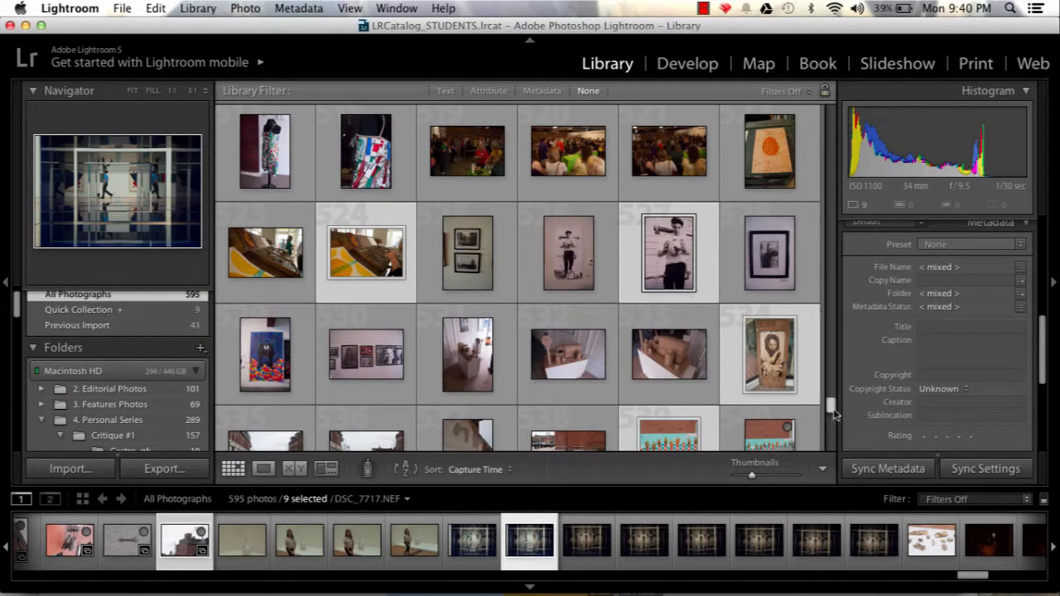
scroll(832, 414, down, 3)
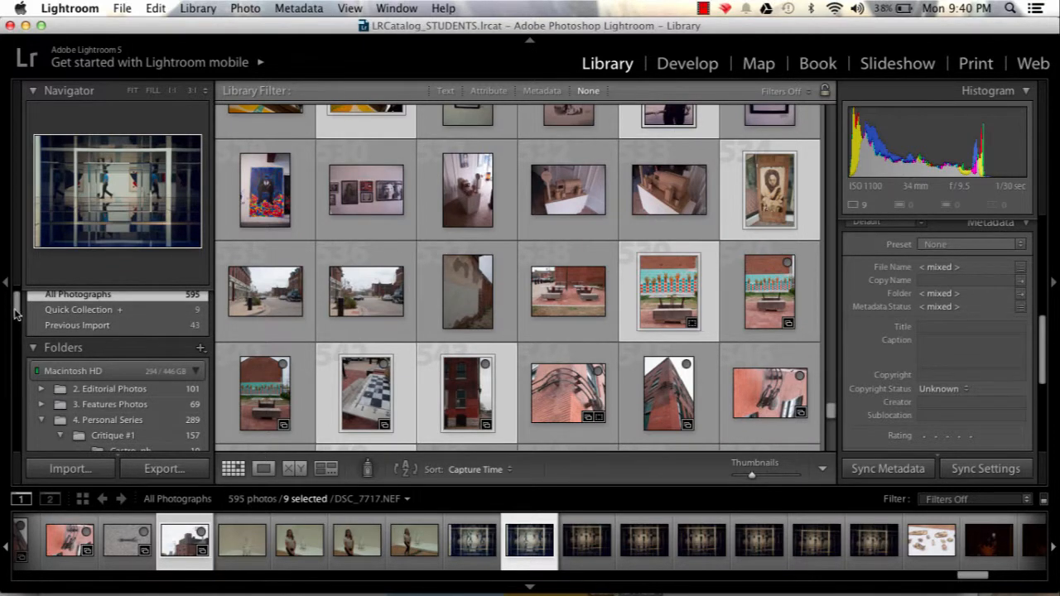
Create a new collection named Portfolio Show that includes the selected photos.
drag(17, 312, 27, 422)
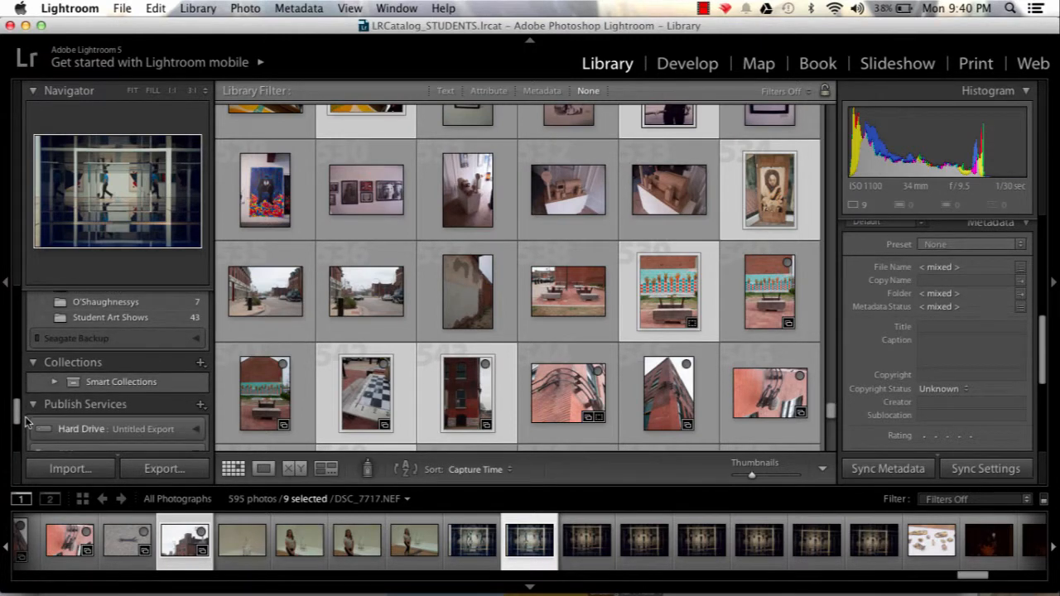
click(200, 363)
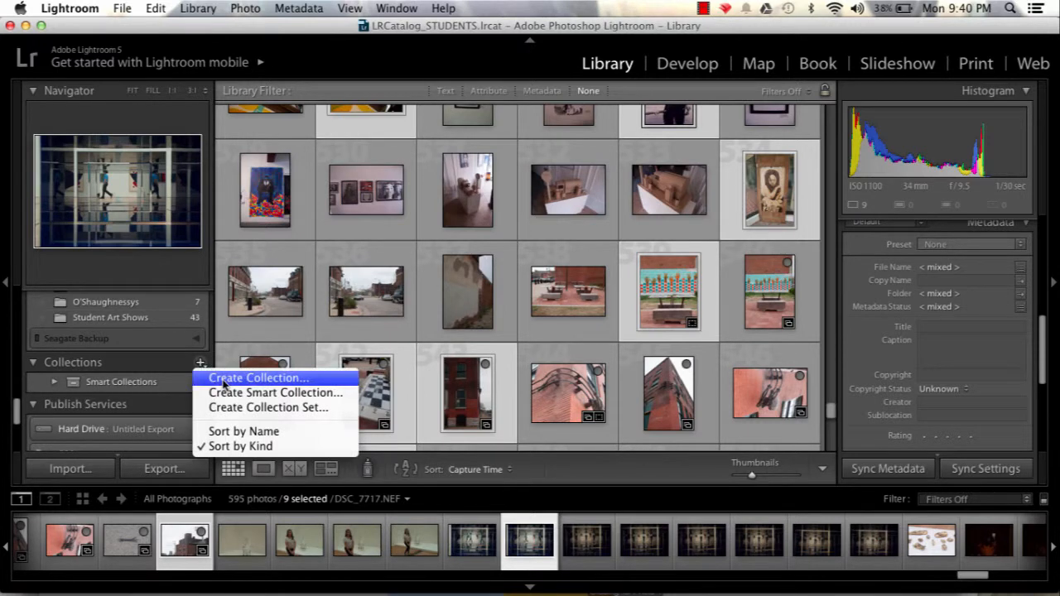
click(223, 379)
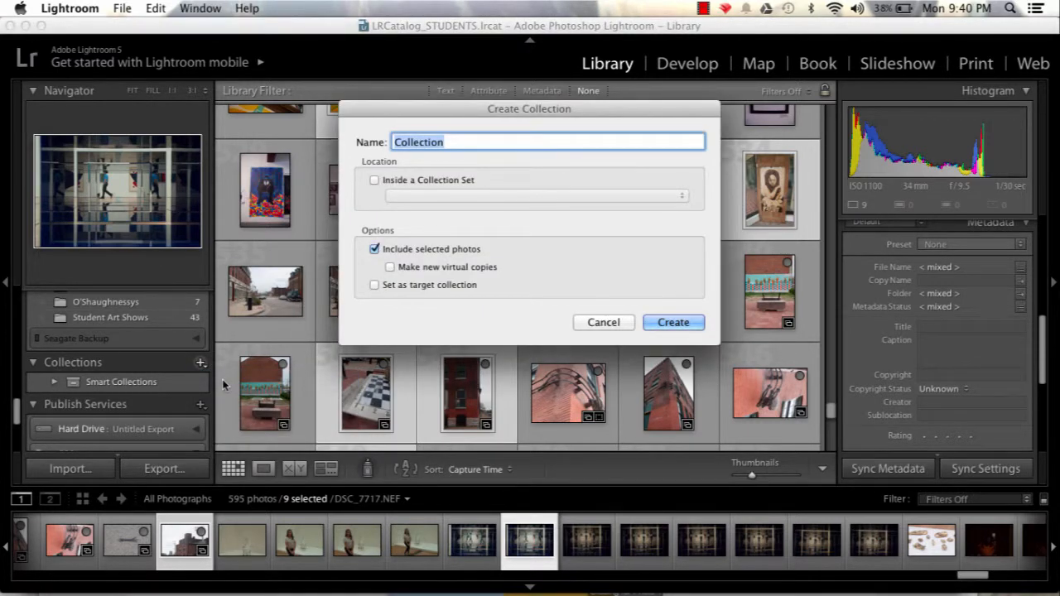
text(Portfol)
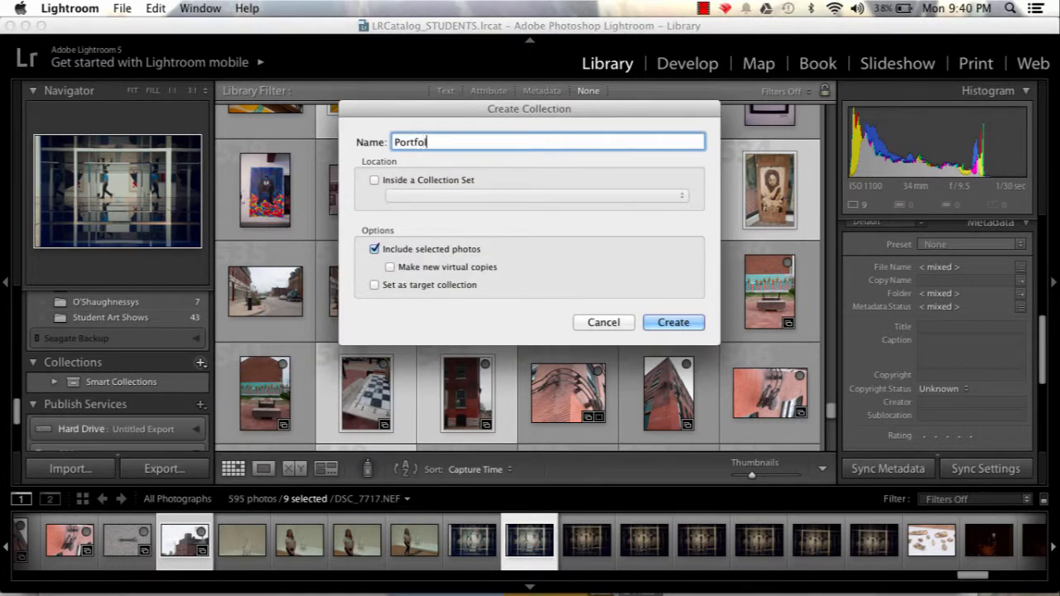
text(io Show)
key(Return)
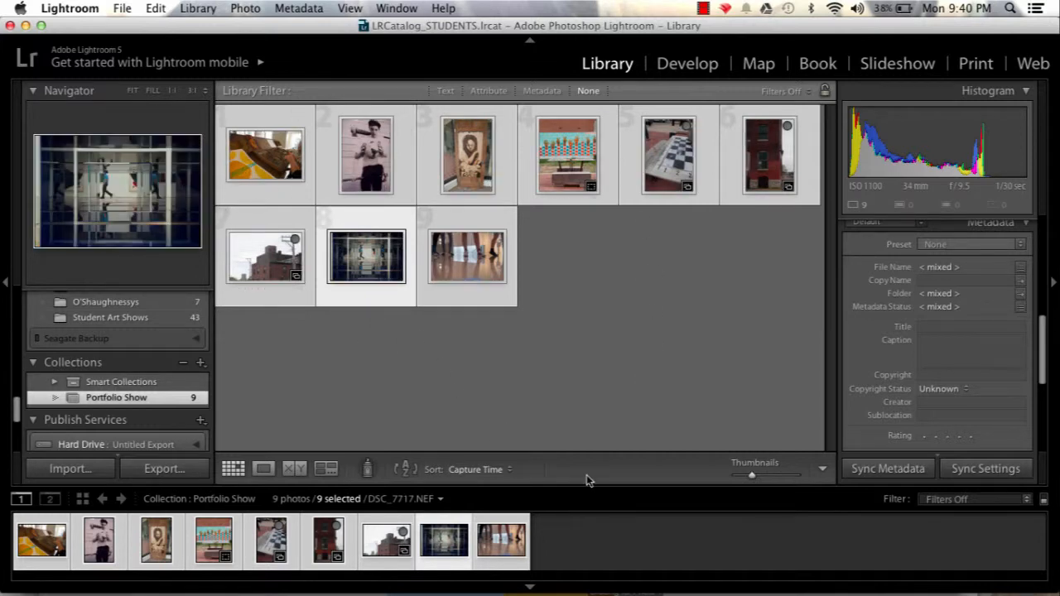
click(558, 339)
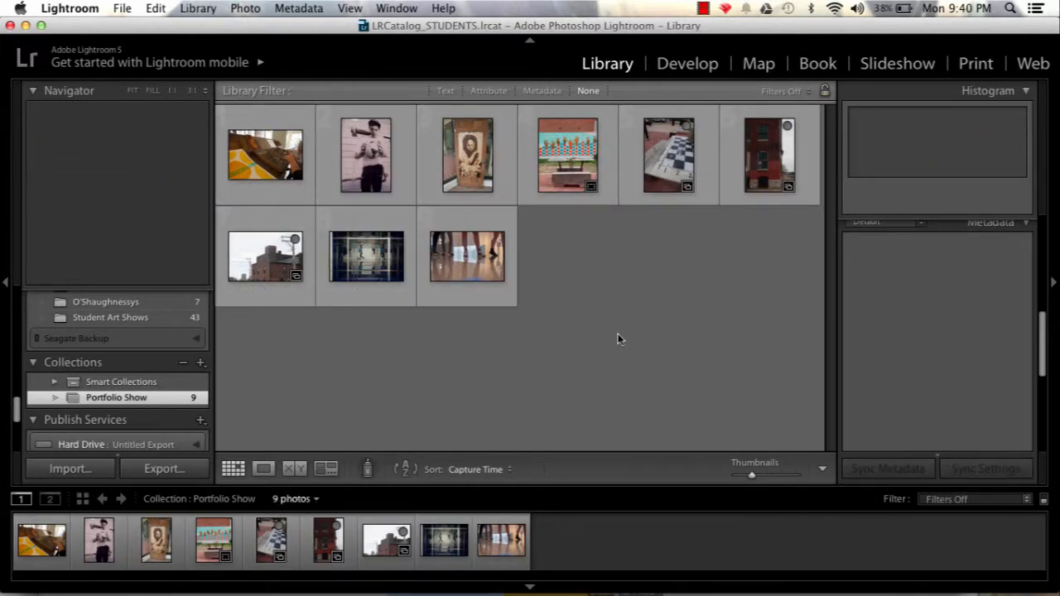
right_click(477, 254)
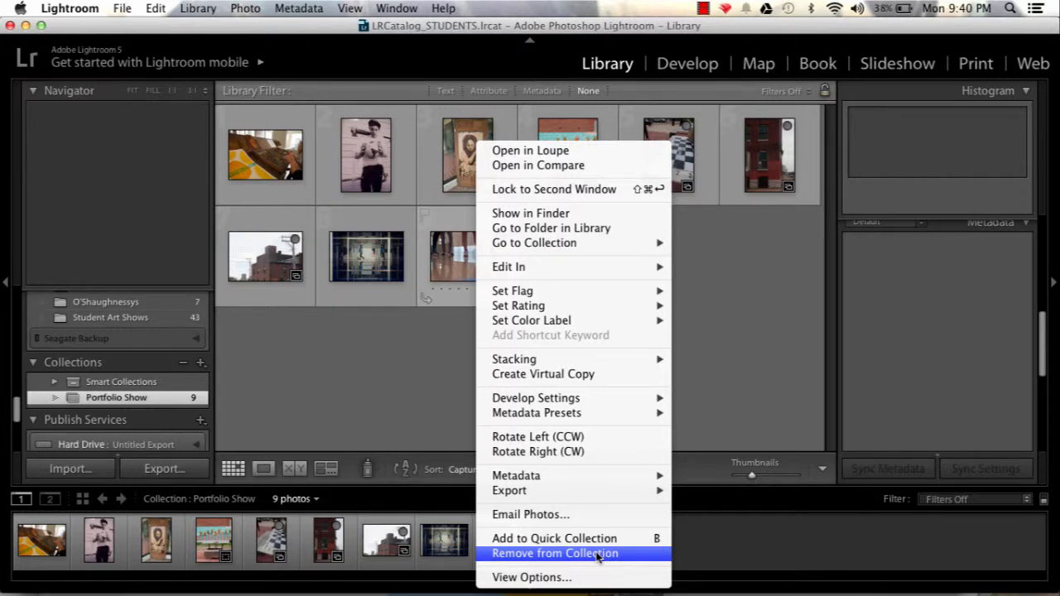
click(754, 319)
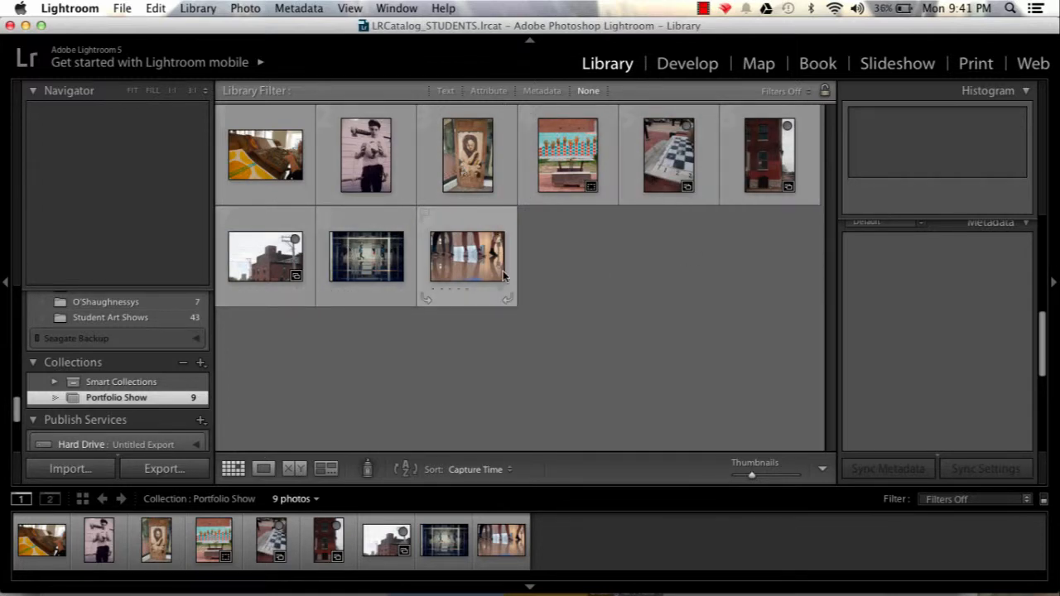
Rearrange the collection's photos into a custom order by moving thumbnails within the grid.
drag(377, 271, 414, 181)
drag(380, 255, 629, 155)
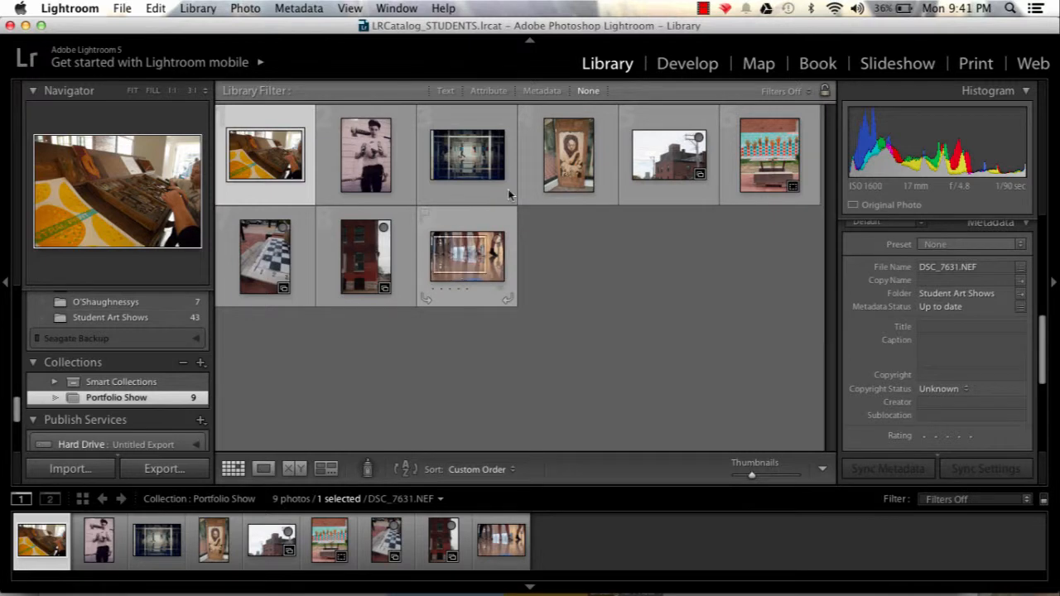
drag(508, 195, 525, 178)
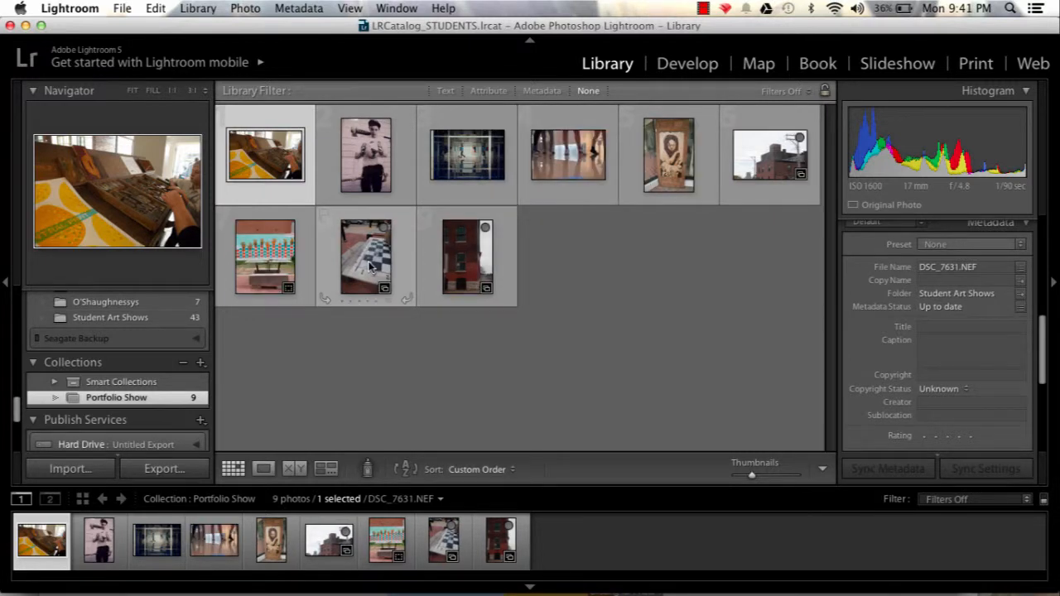
drag(369, 266, 618, 161)
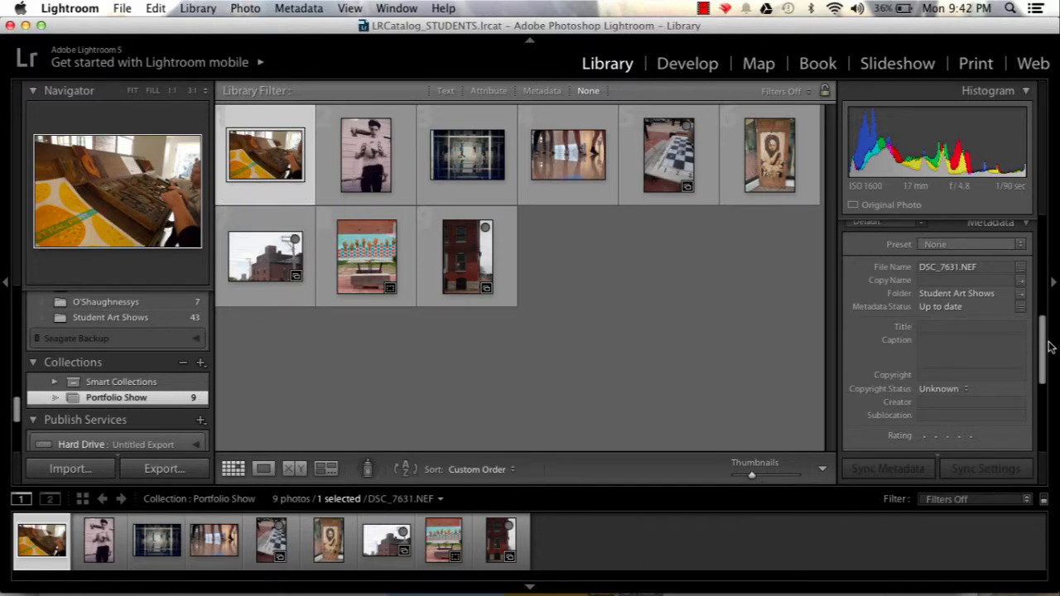
Give the selected letterpress photo the title Letterpress and set its copyright status to Copyrighted.
mouse_move(1043, 348)
mouse_down()
mouse_move(1047, 330)
mouse_move(1049, 340)
mouse_up()
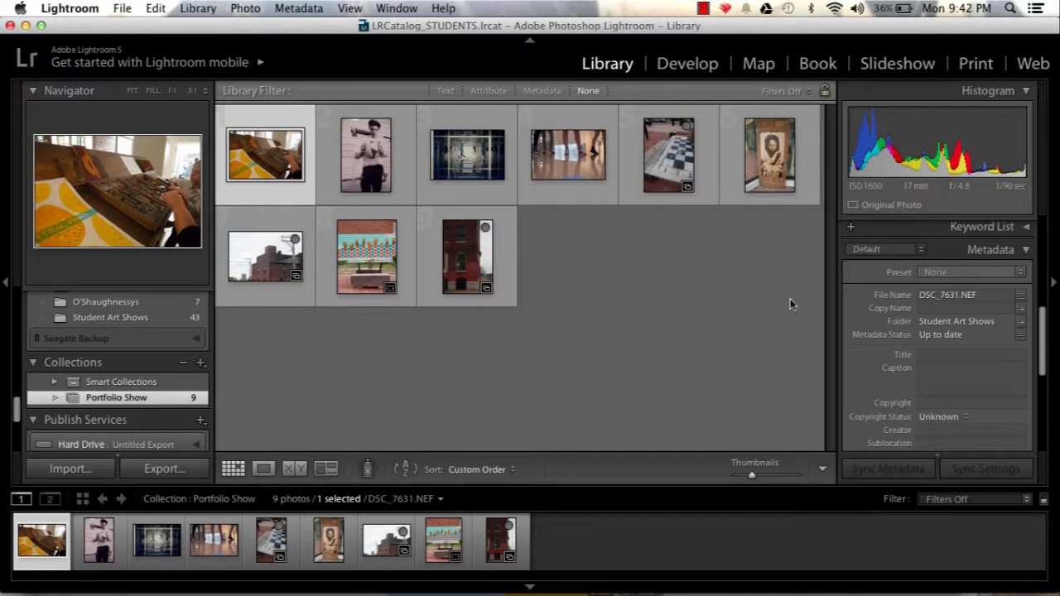
click(995, 353)
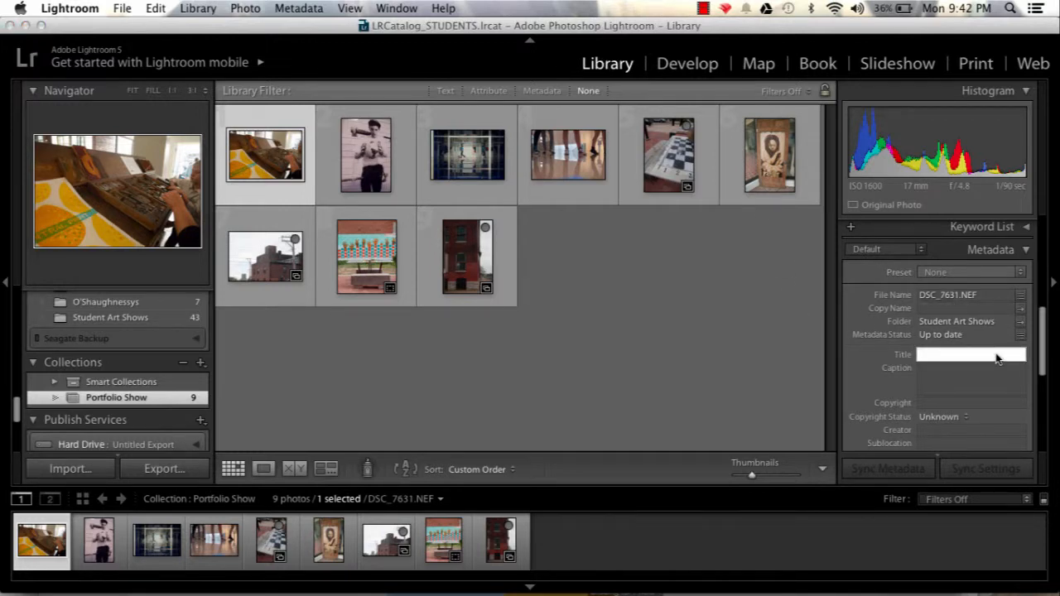
text(Letterpress)
mouse_move(1046, 326)
mouse_down()
mouse_move(1055, 346)
mouse_move(1050, 331)
mouse_up()
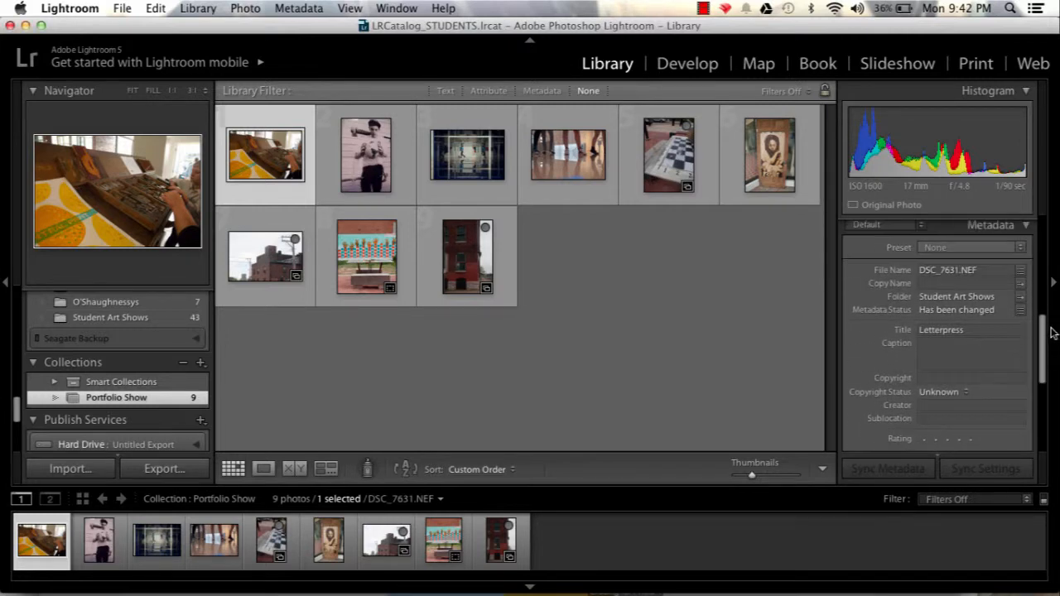
click(952, 396)
click(952, 401)
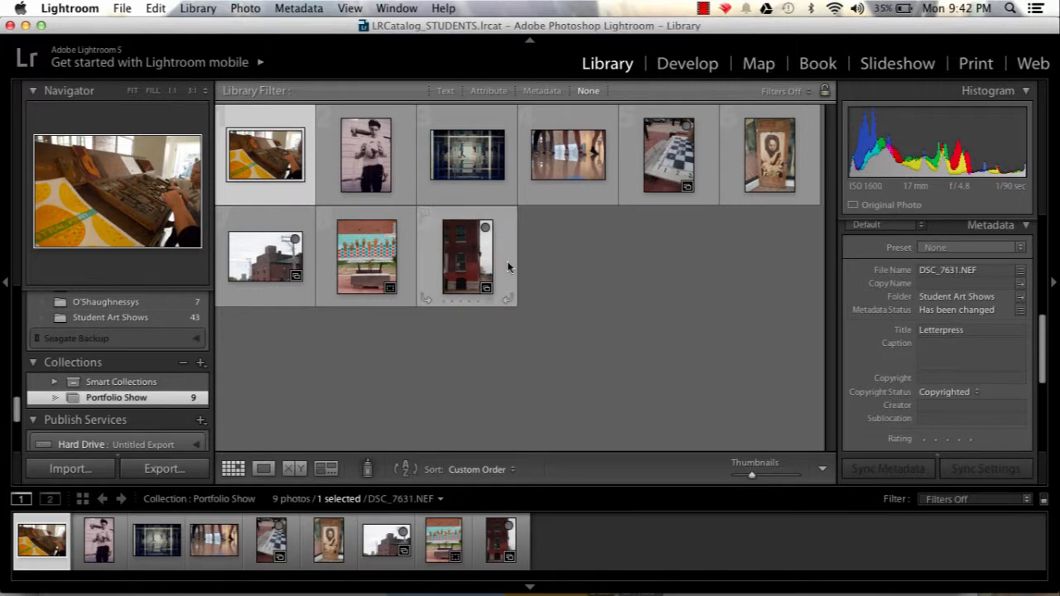
Open the letterpress photo in Develop and crop it with a custom 10 x 7 aspect ratio.
click(687, 65)
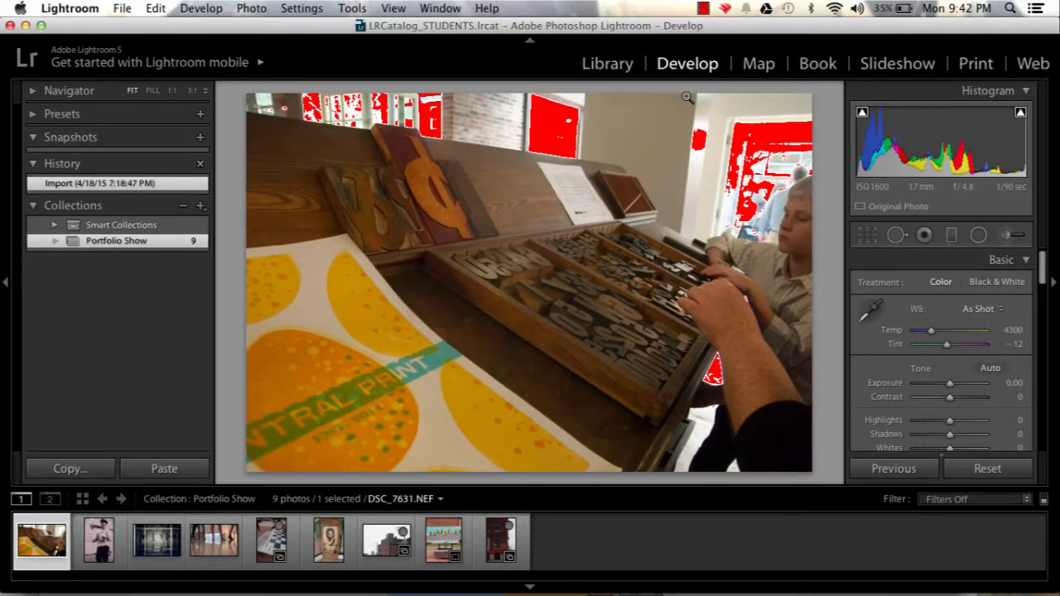
key(j)
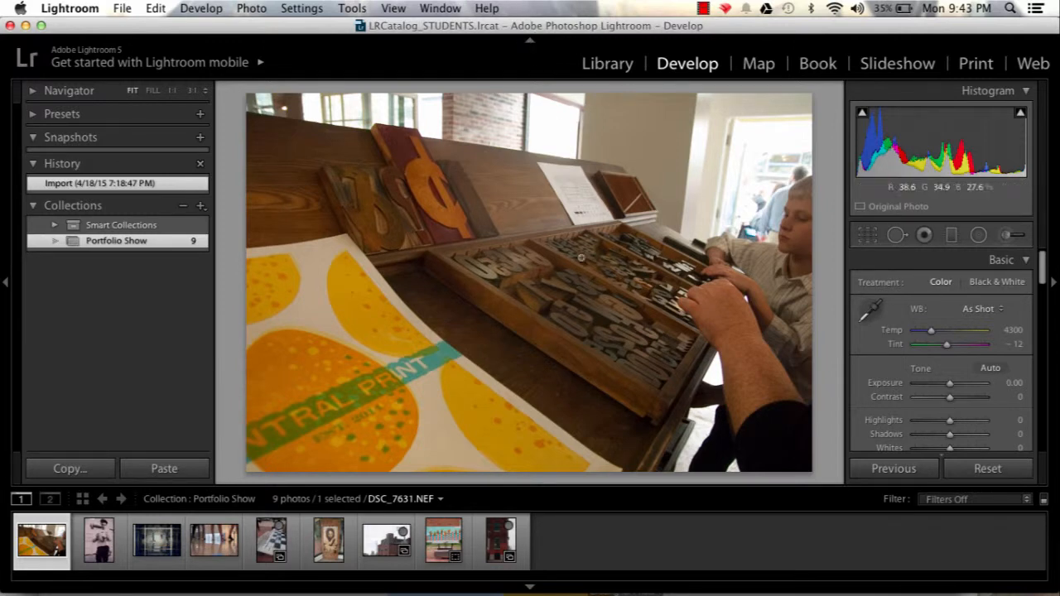
click(867, 239)
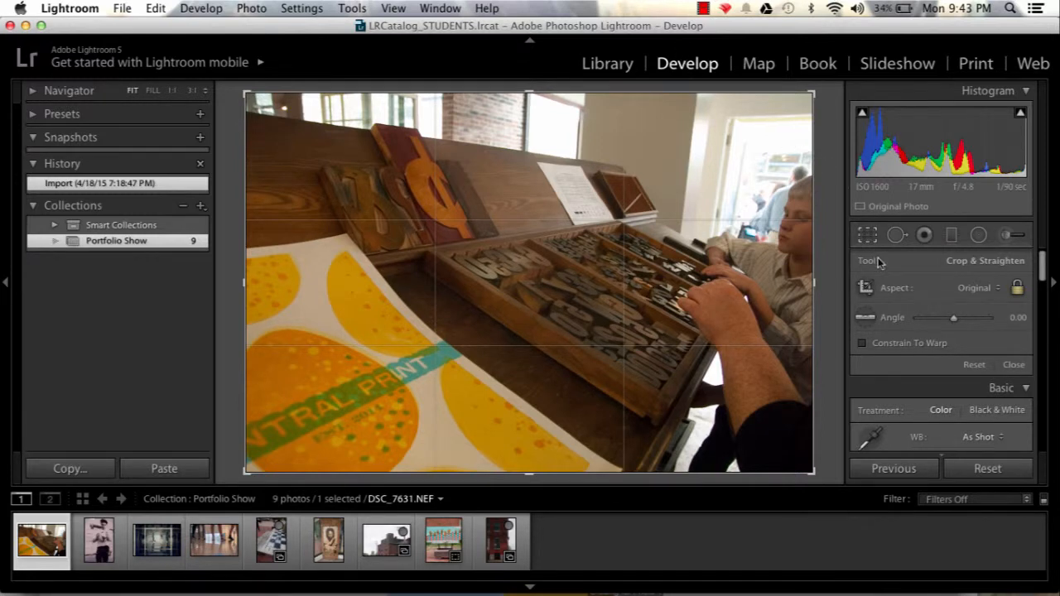
click(980, 295)
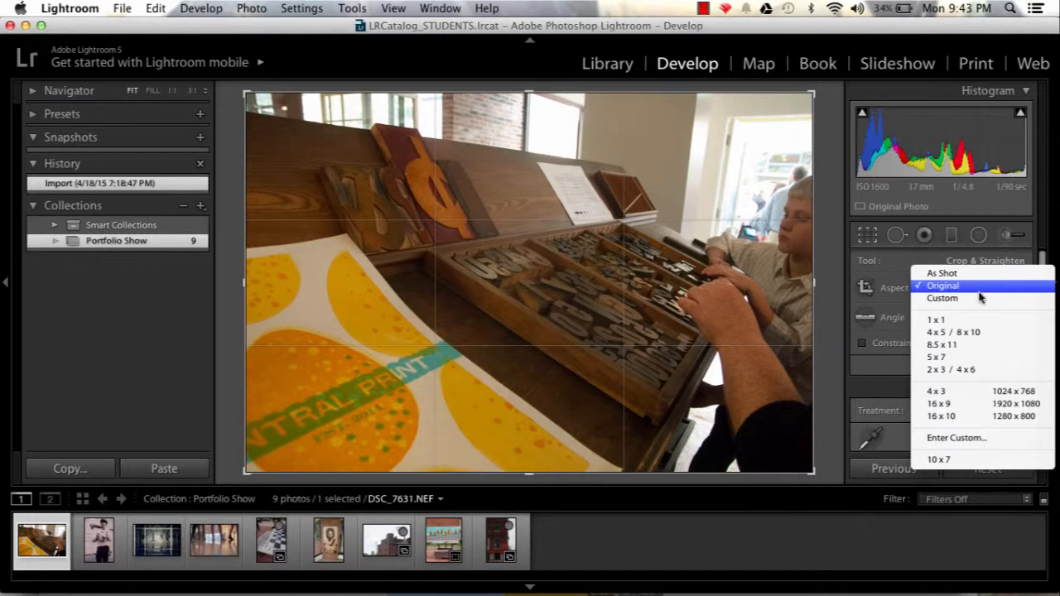
click(988, 332)
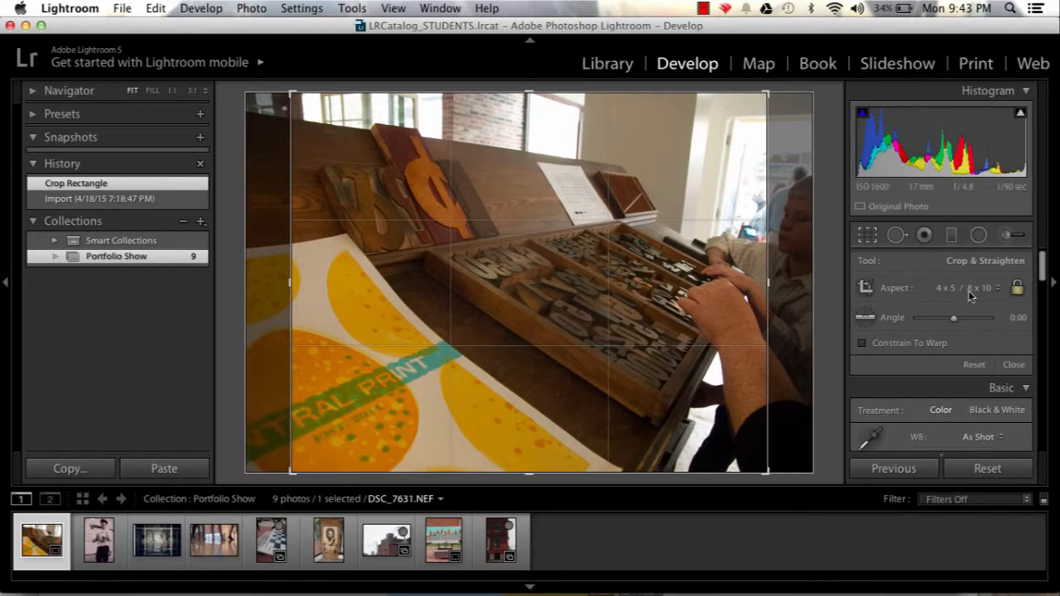
click(971, 291)
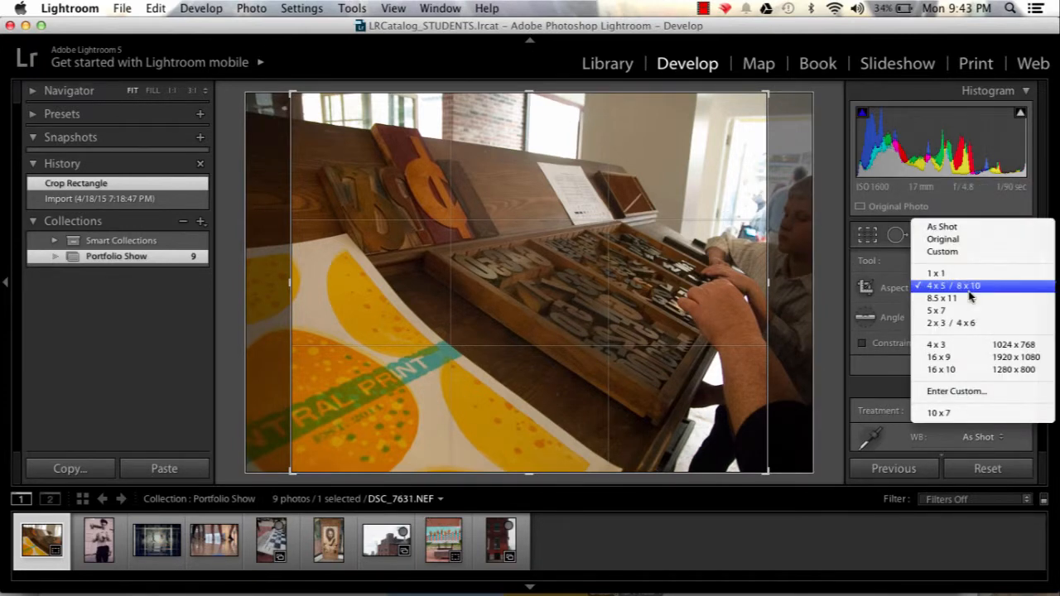
click(972, 399)
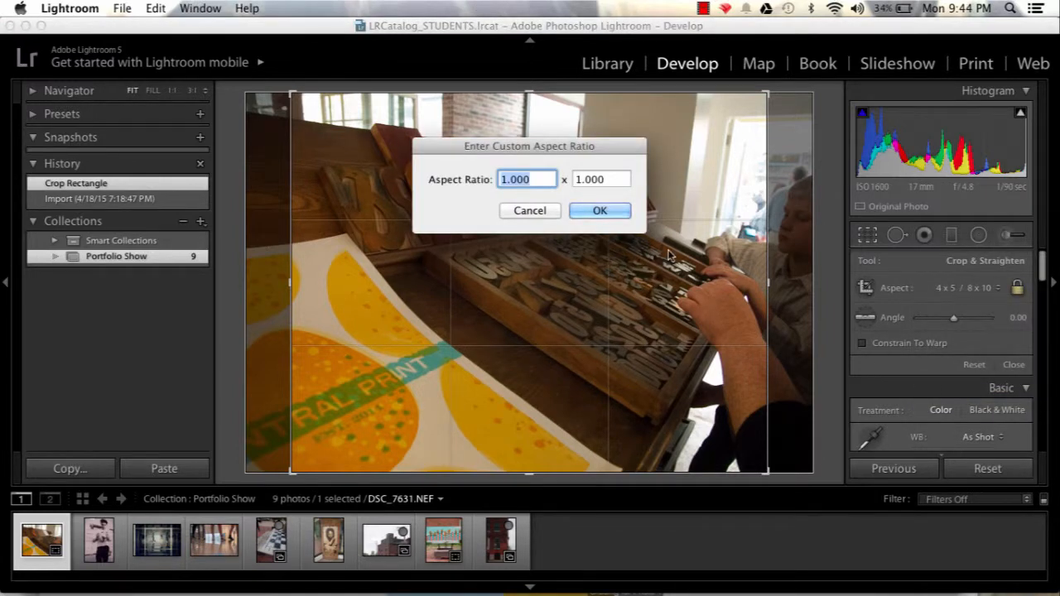
text(10)
key(Tab)
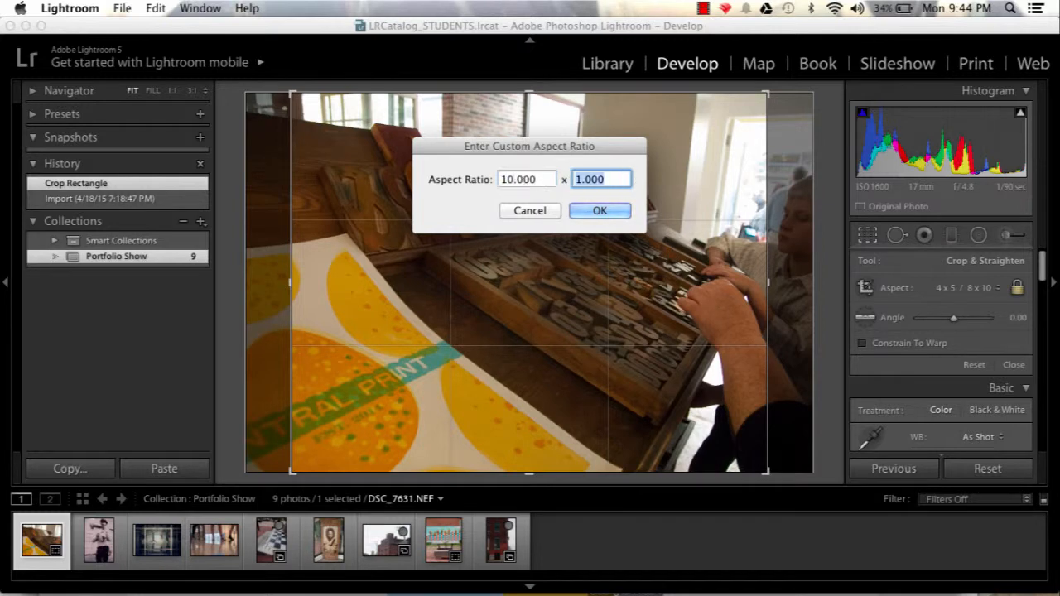
text(7)
click(609, 211)
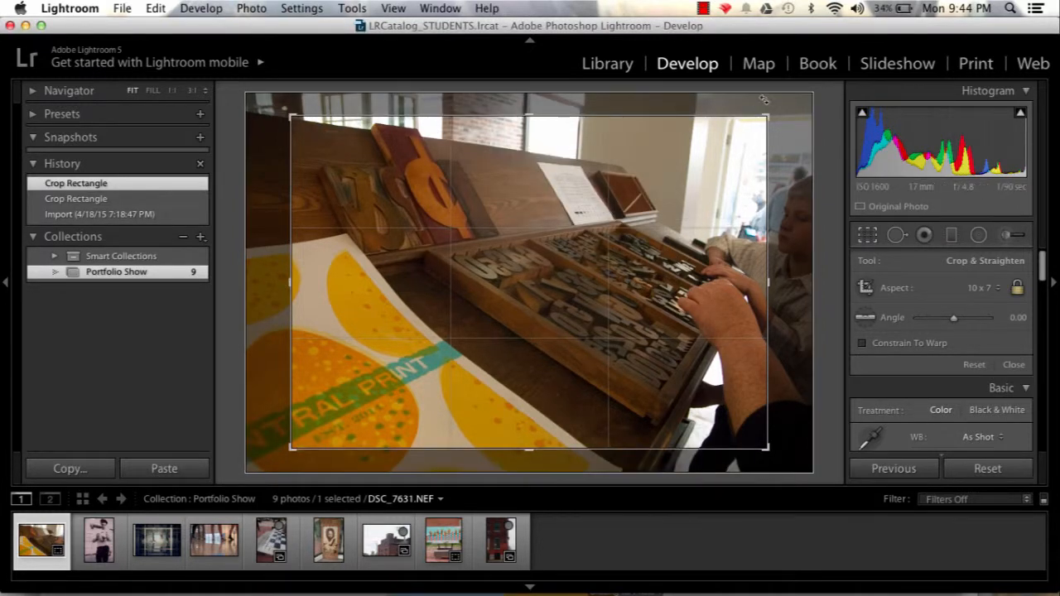
Enlarge and reposition the crop frame on the letterpress photo, then apply the crop.
drag(768, 117, 801, 99)
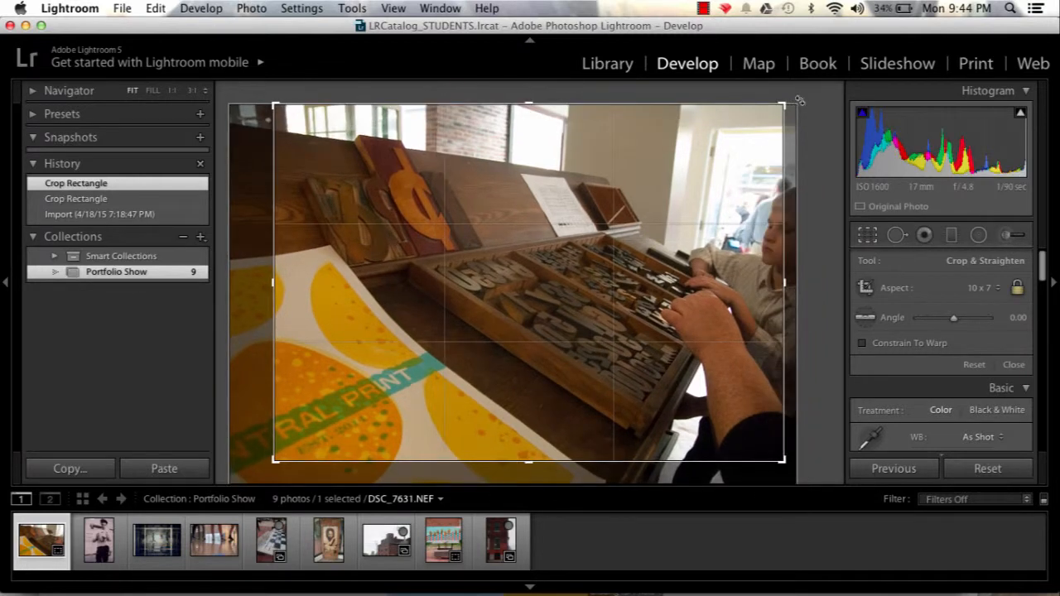
drag(598, 243, 606, 221)
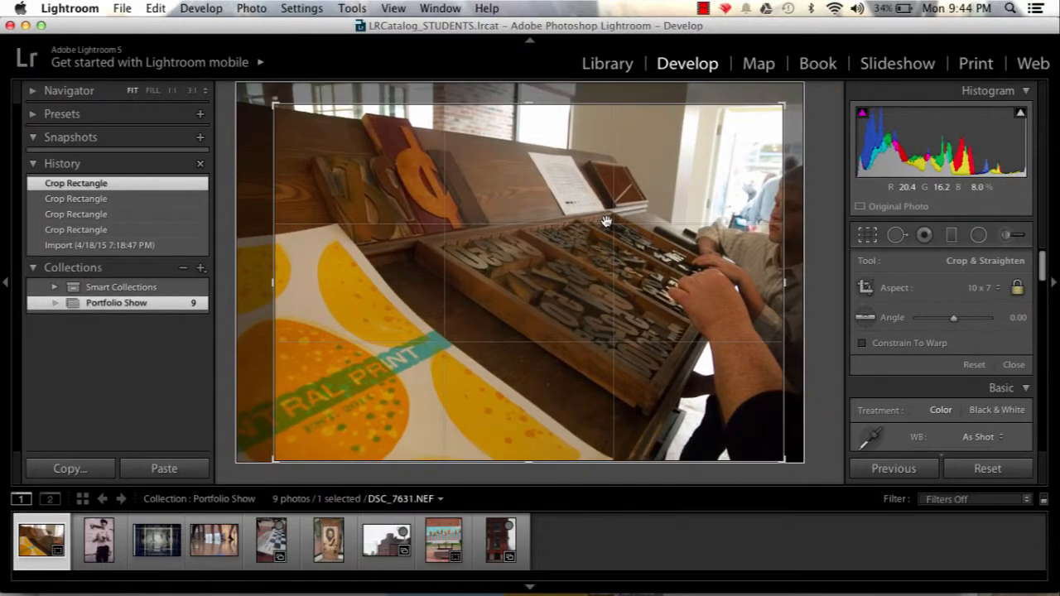
key(Return)
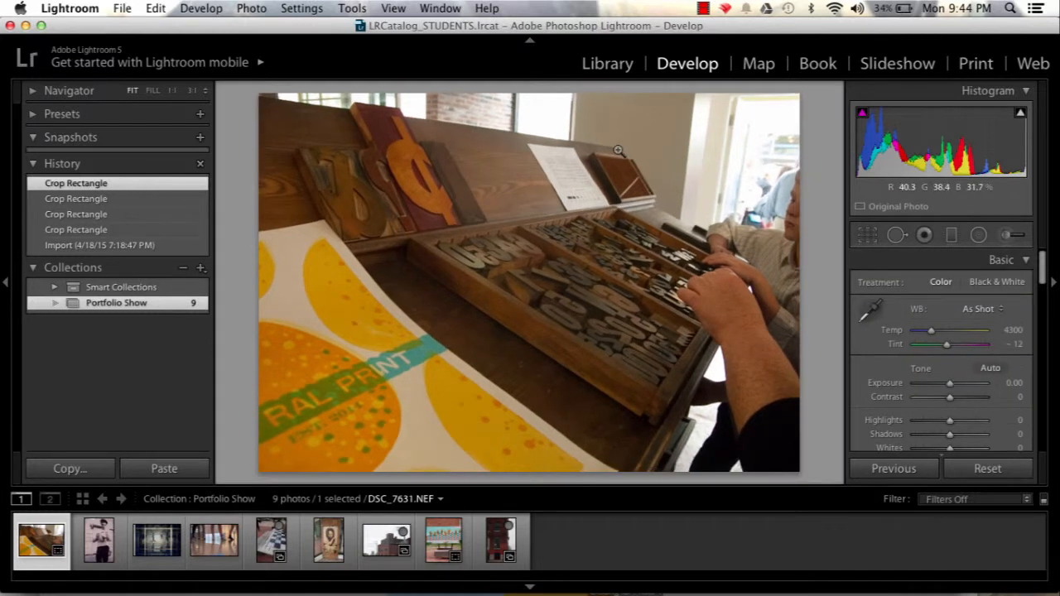
Crop the next photo, the boy holding a ball, to the 10 x 7 aspect ratio with the frame shifted slightly down.
key(Right)
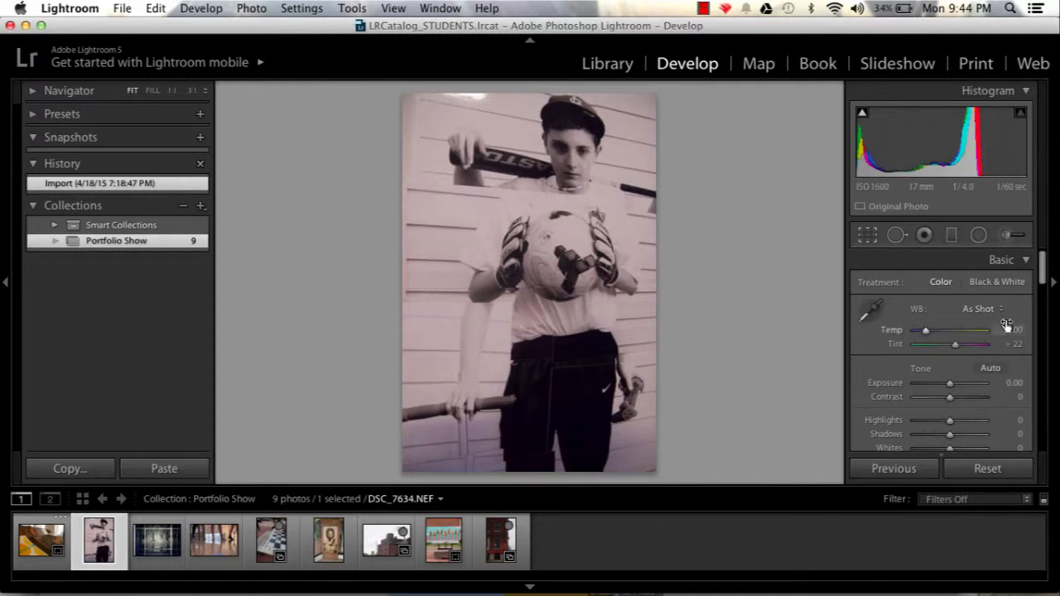
click(868, 236)
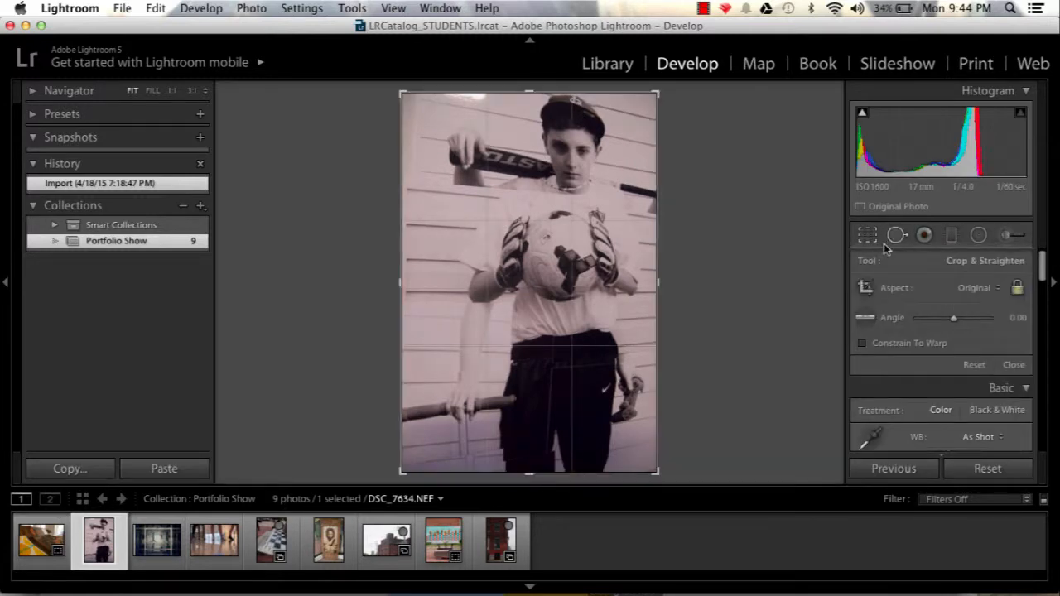
click(993, 288)
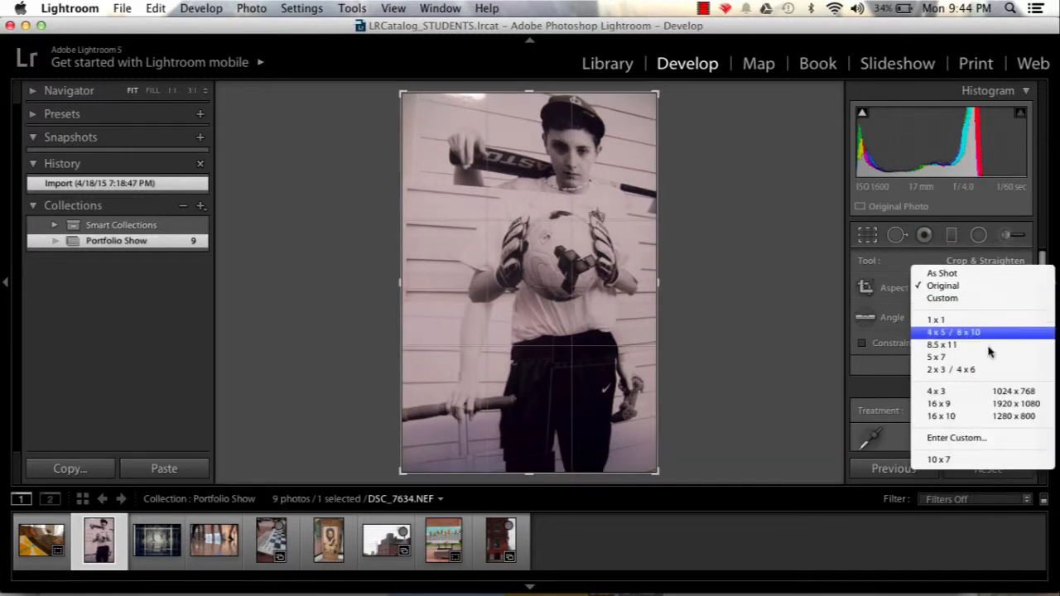
click(986, 461)
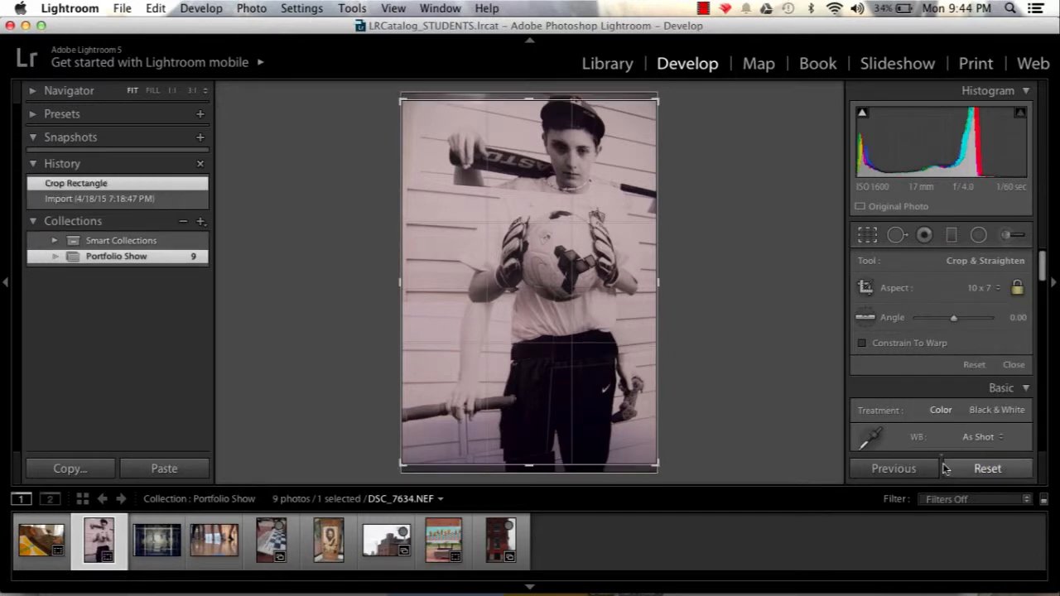
drag(586, 341, 586, 360)
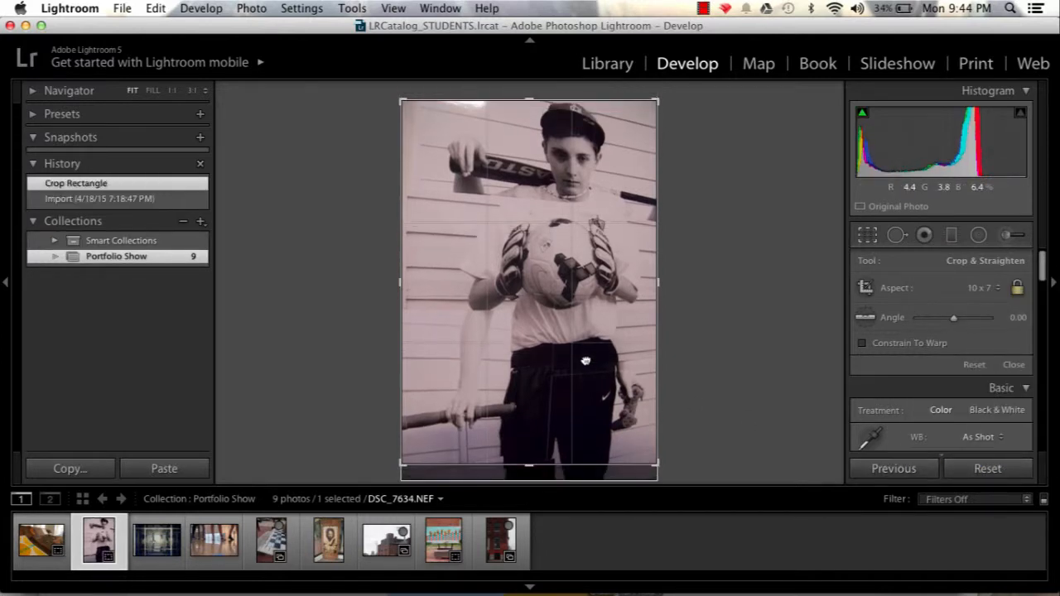
key(Return)
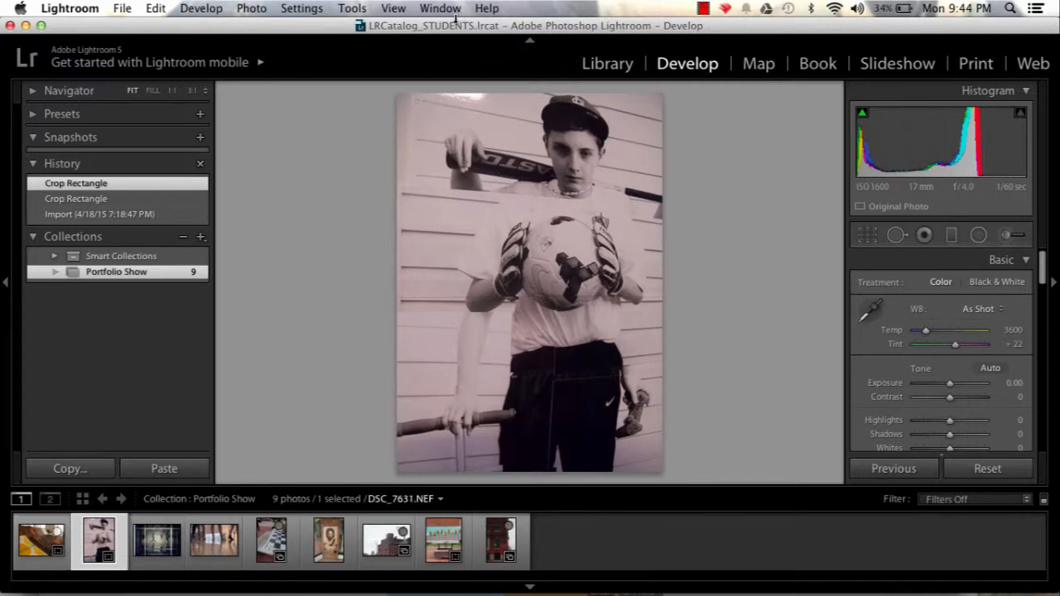
Select all nine collection photos in Library and start an export to the 7. Final Portfolios folder.
click(610, 65)
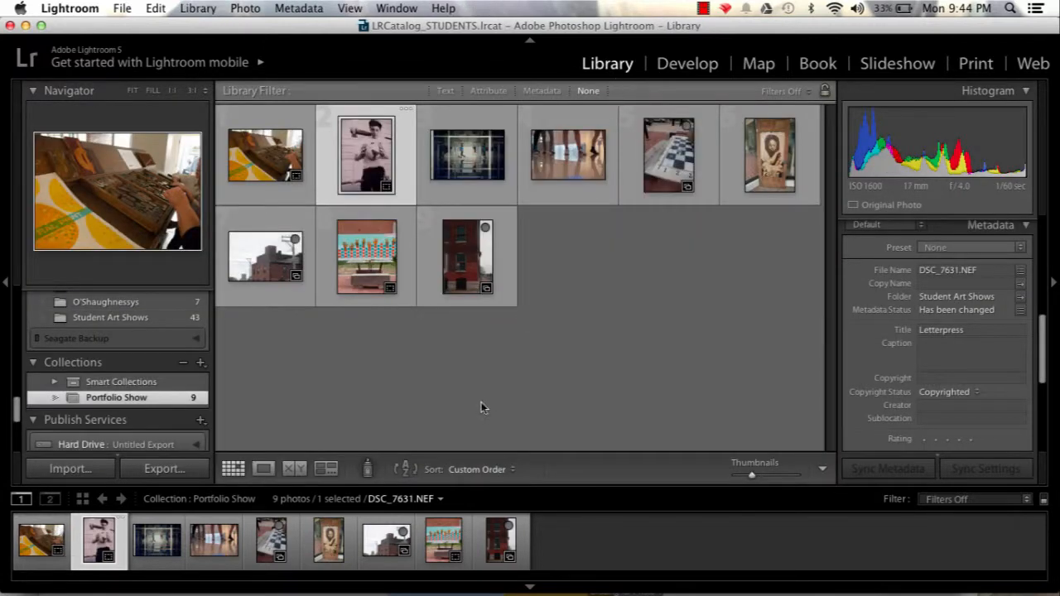
click(472, 245)
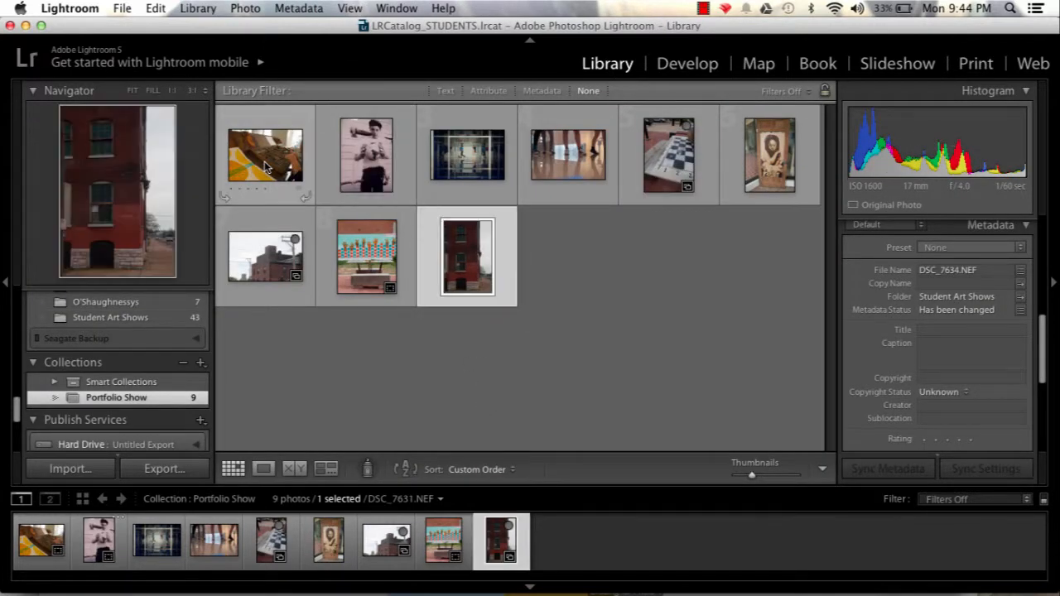
key(super+a)
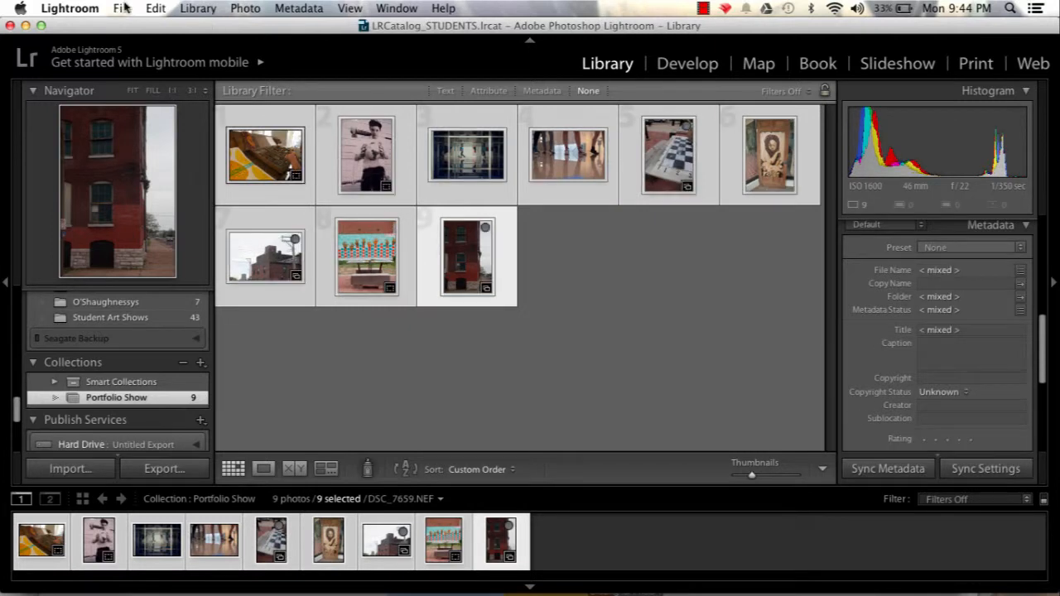
click(148, 10)
mouse_move(124, 9)
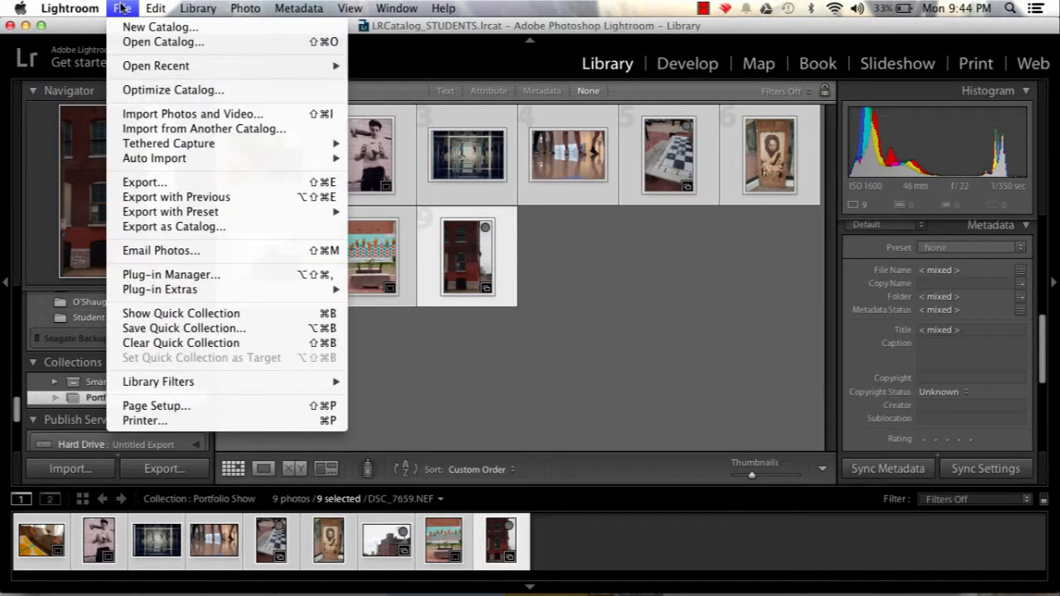
click(166, 183)
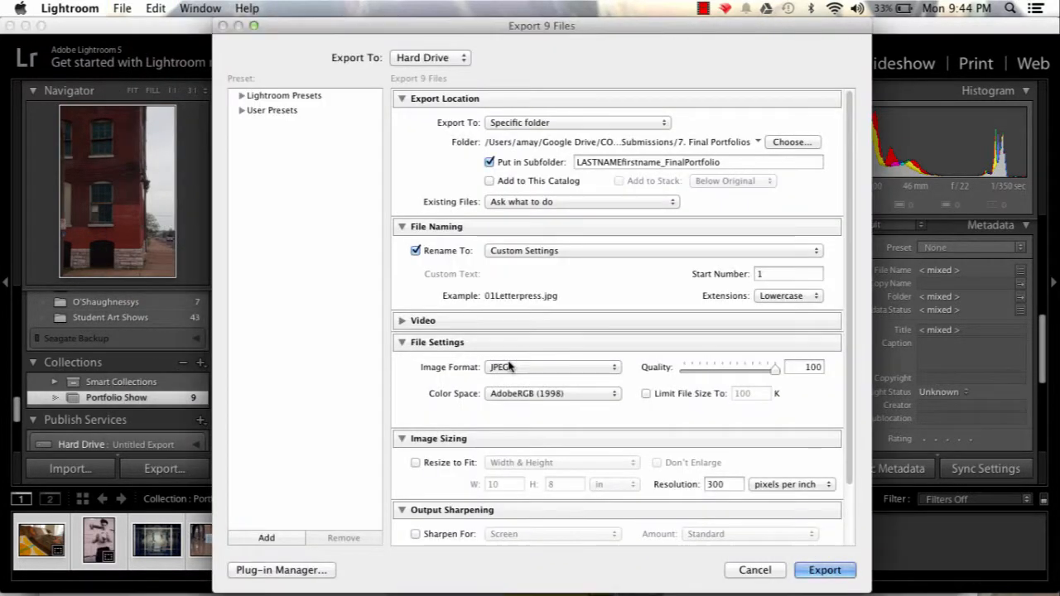
click(791, 143)
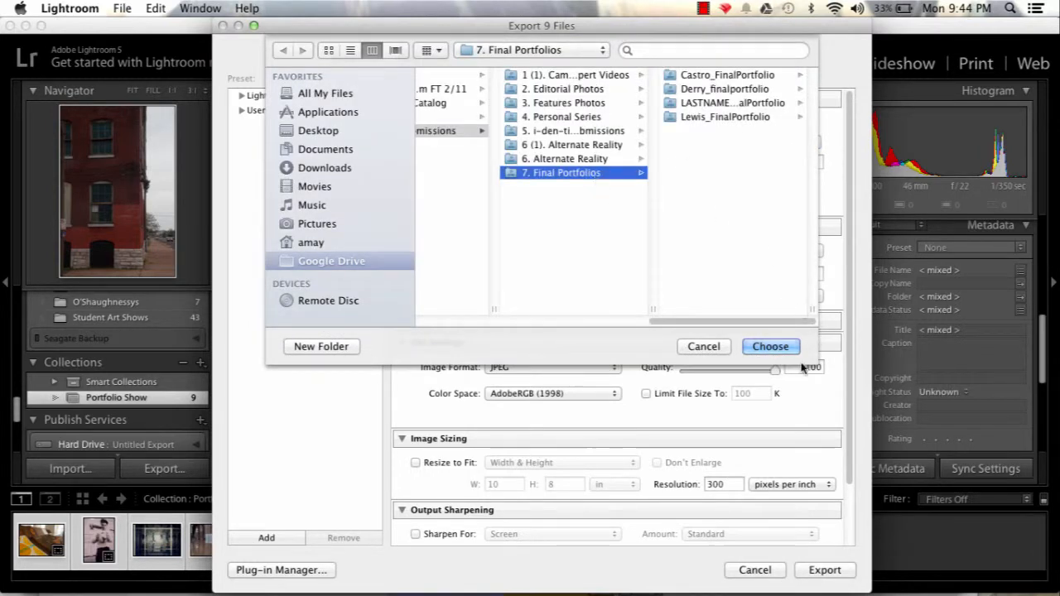
click(771, 348)
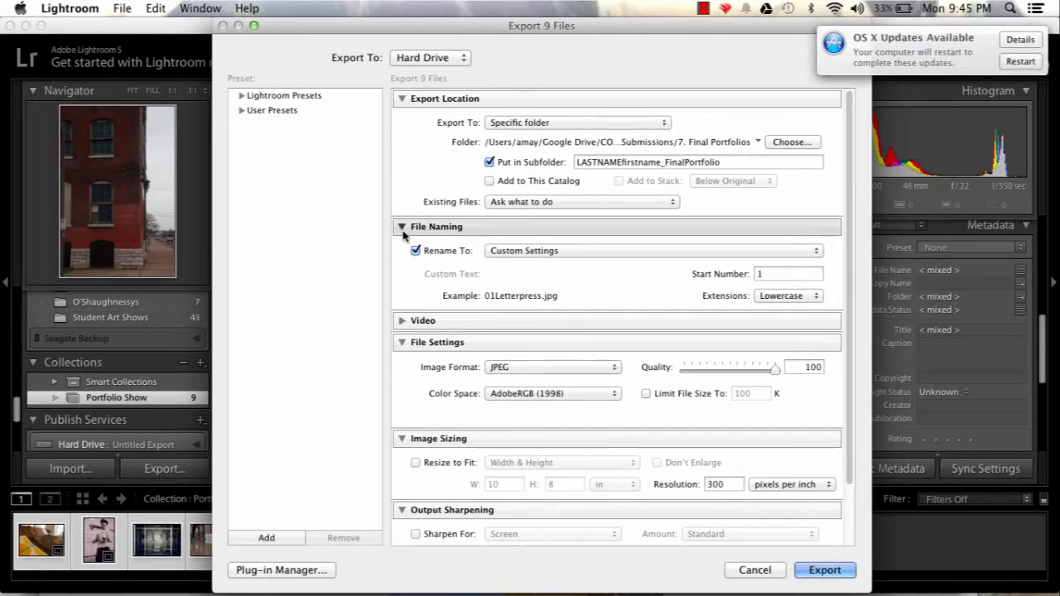
Open the filename template editor for the export renaming and remove the Sequence # (01) and Title tokens.
click(525, 253)
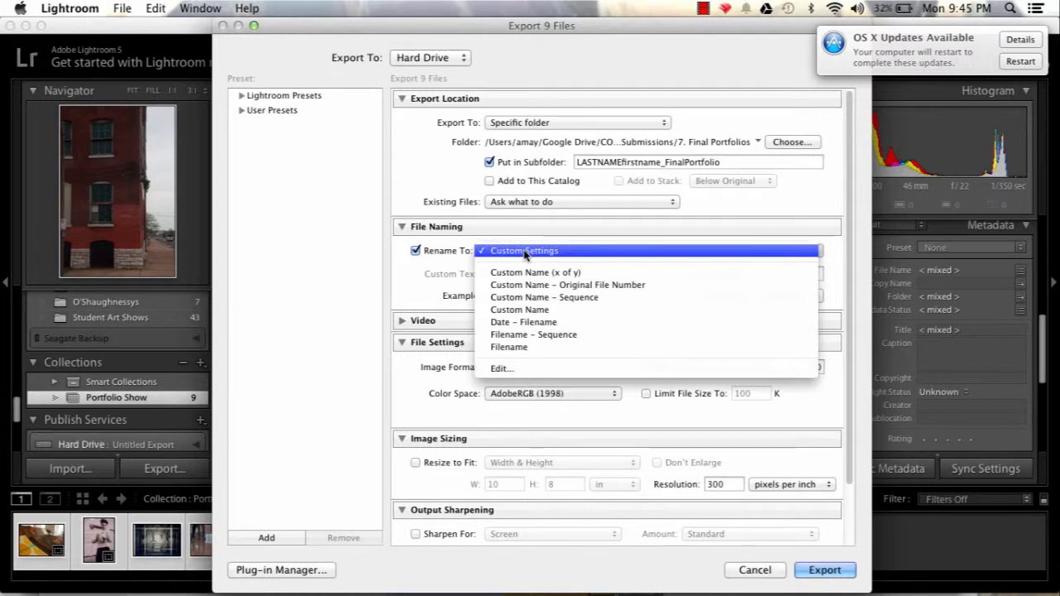
click(522, 369)
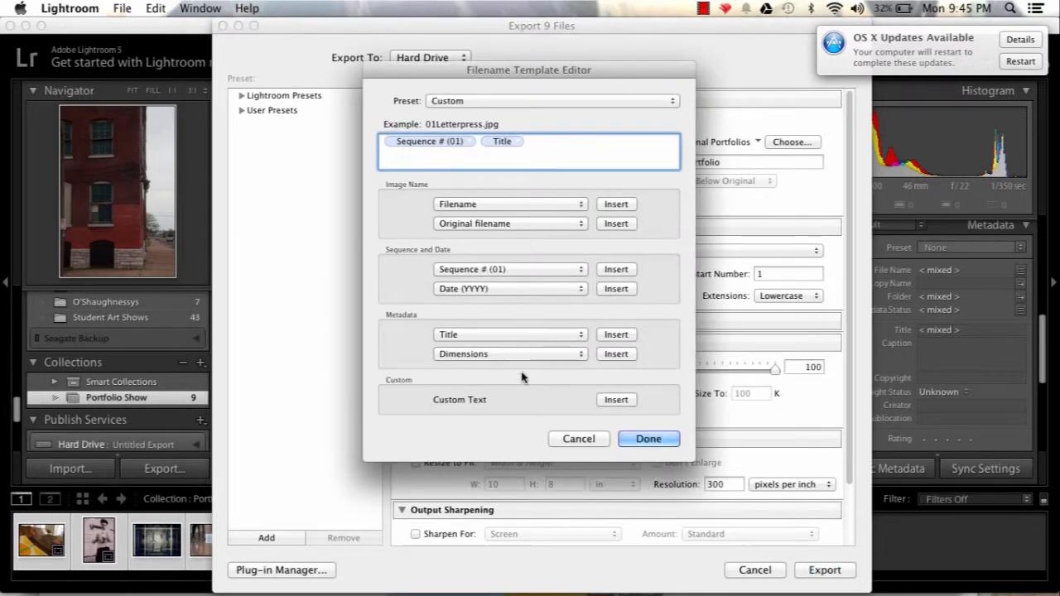
click(442, 143)
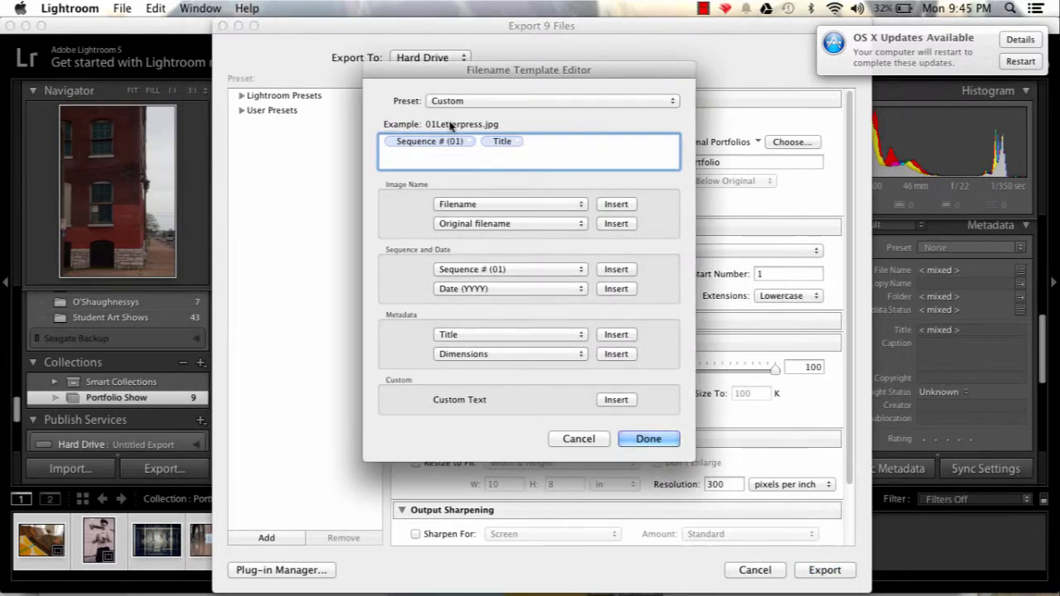
click(505, 141)
key(BackSpace)
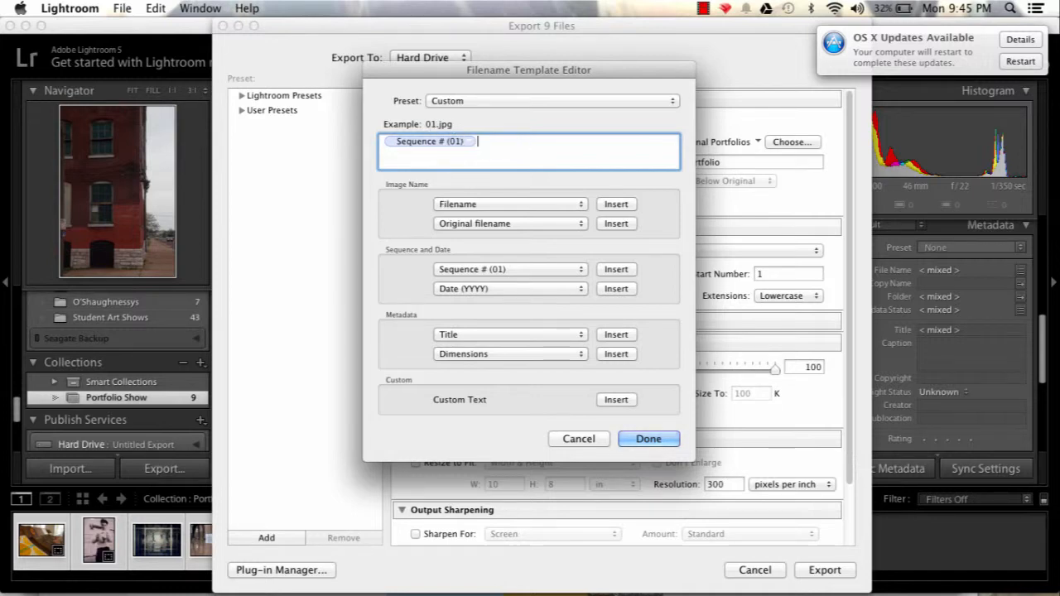
click(462, 141)
key(BackSpace)
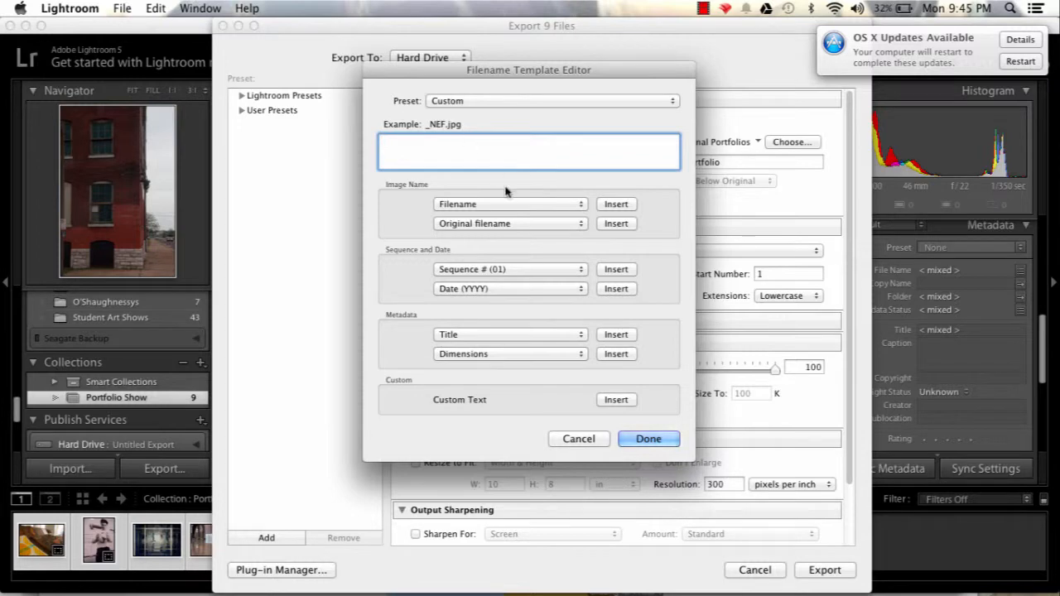
click(620, 207)
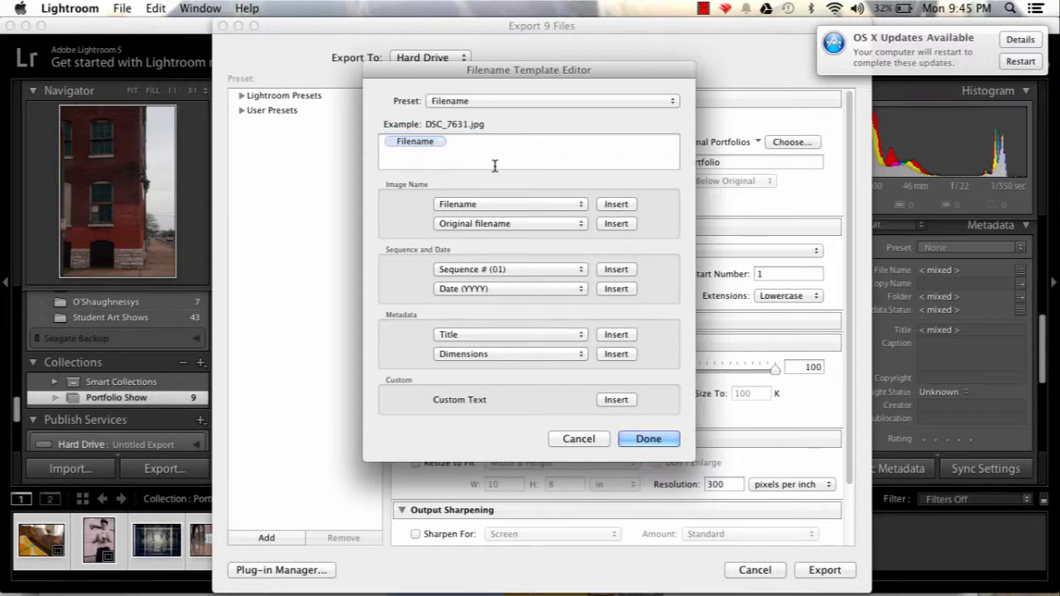
click(408, 144)
click(408, 146)
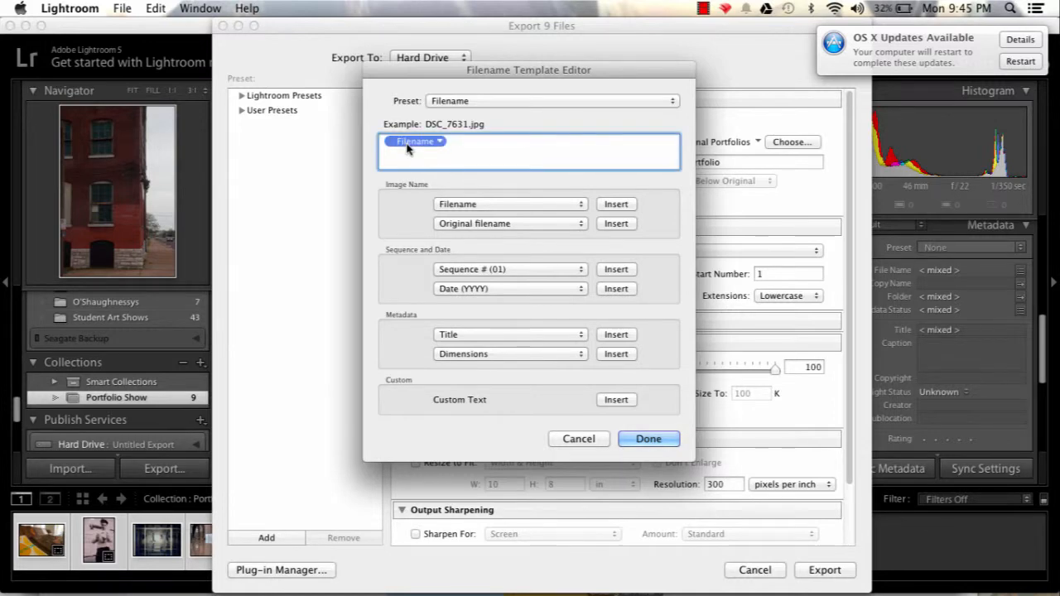
key(BackSpace)
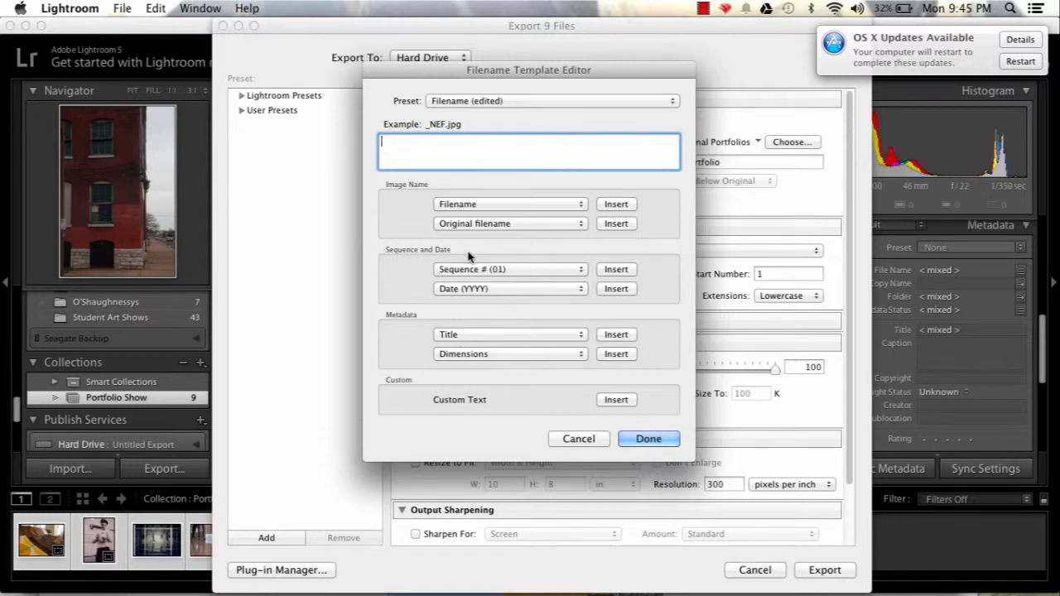
Build the filename template from Sequence # (01) followed by Title and close the editor.
click(494, 270)
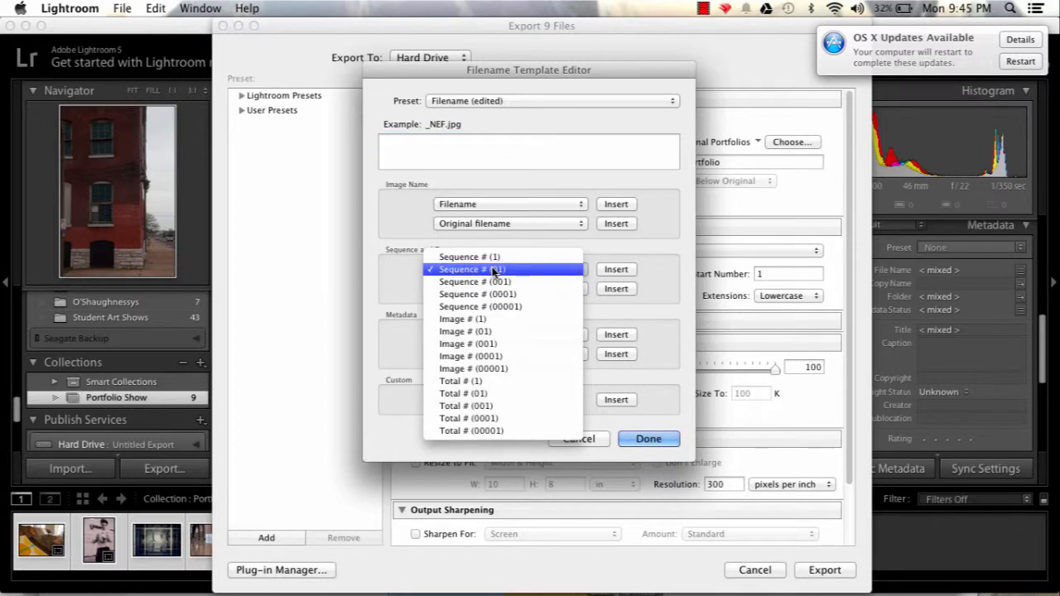
click(534, 271)
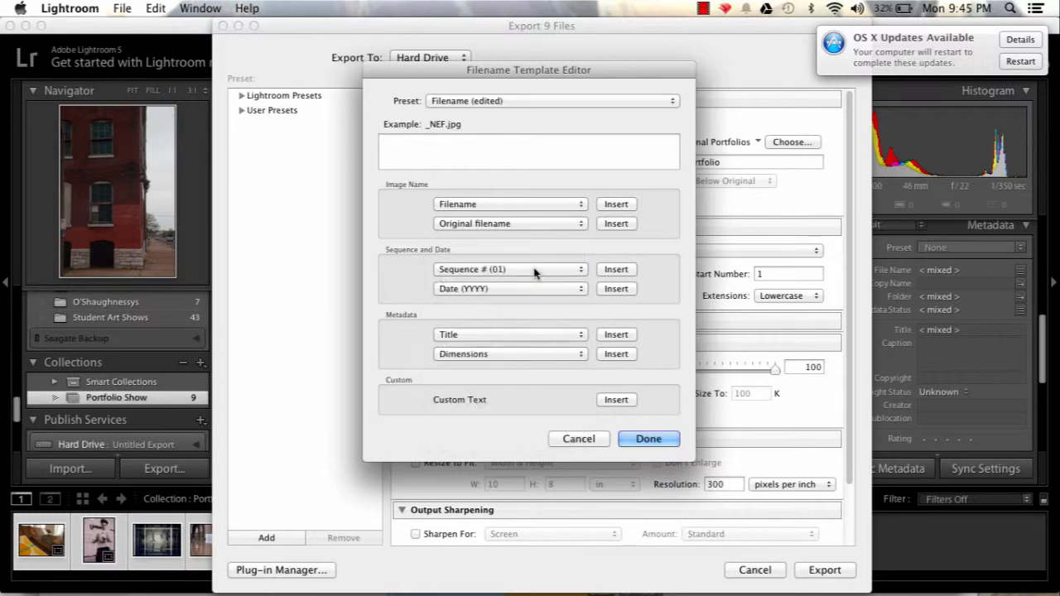
click(613, 270)
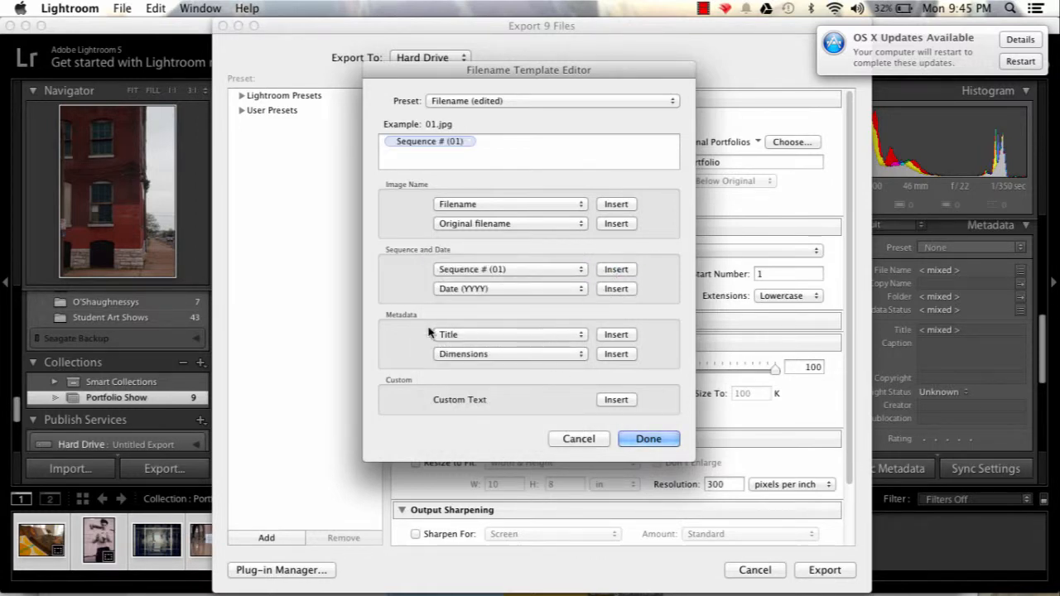
click(472, 336)
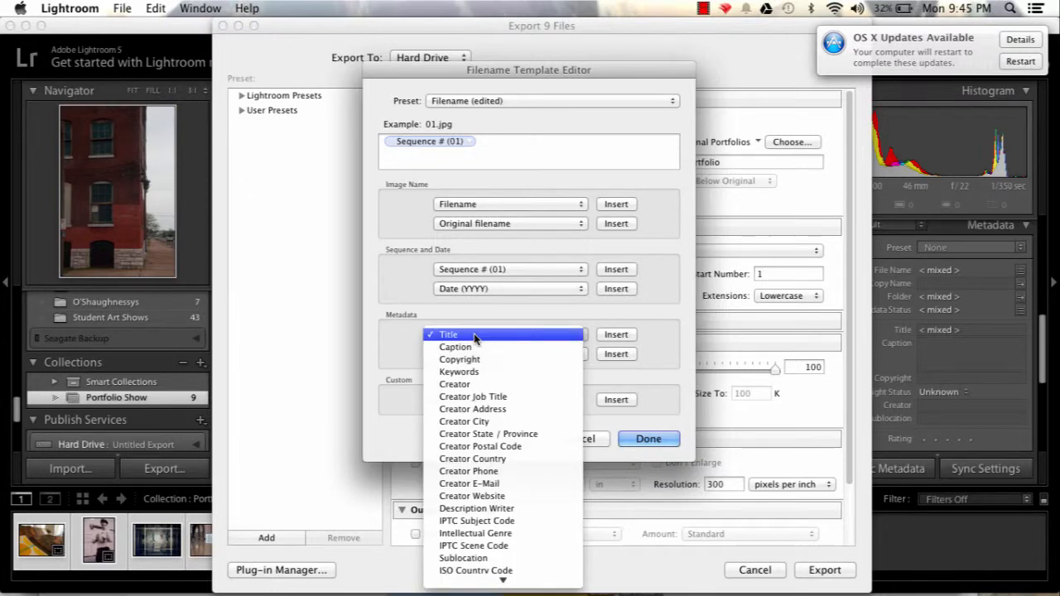
click(476, 336)
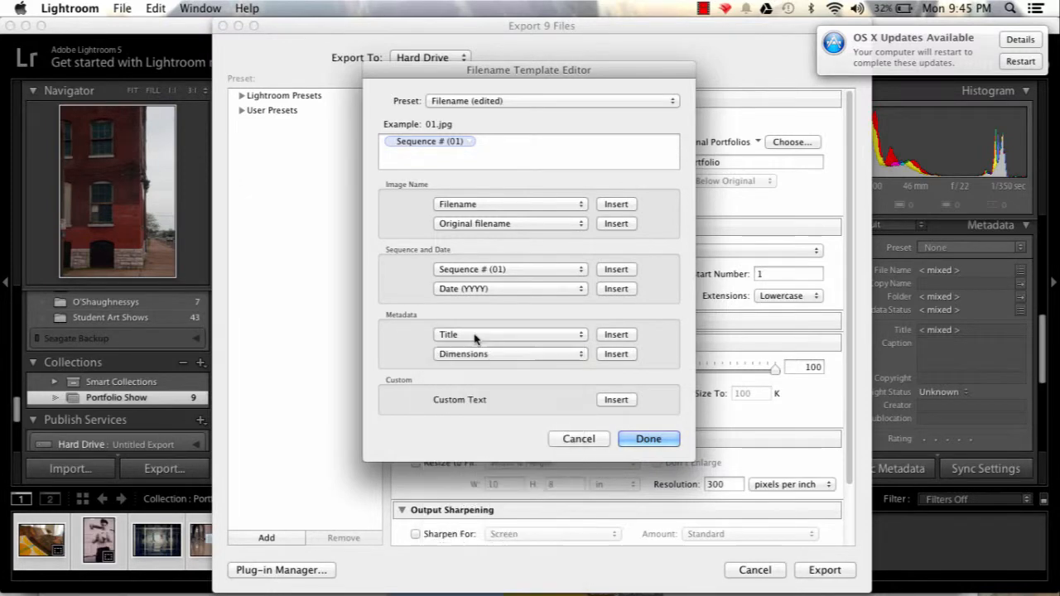
click(615, 335)
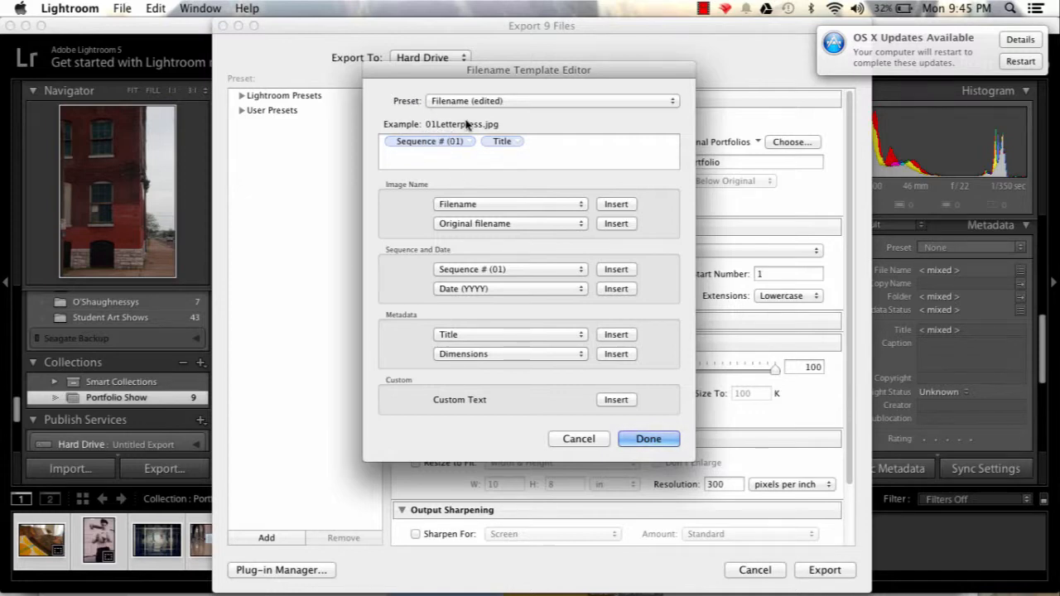
click(640, 439)
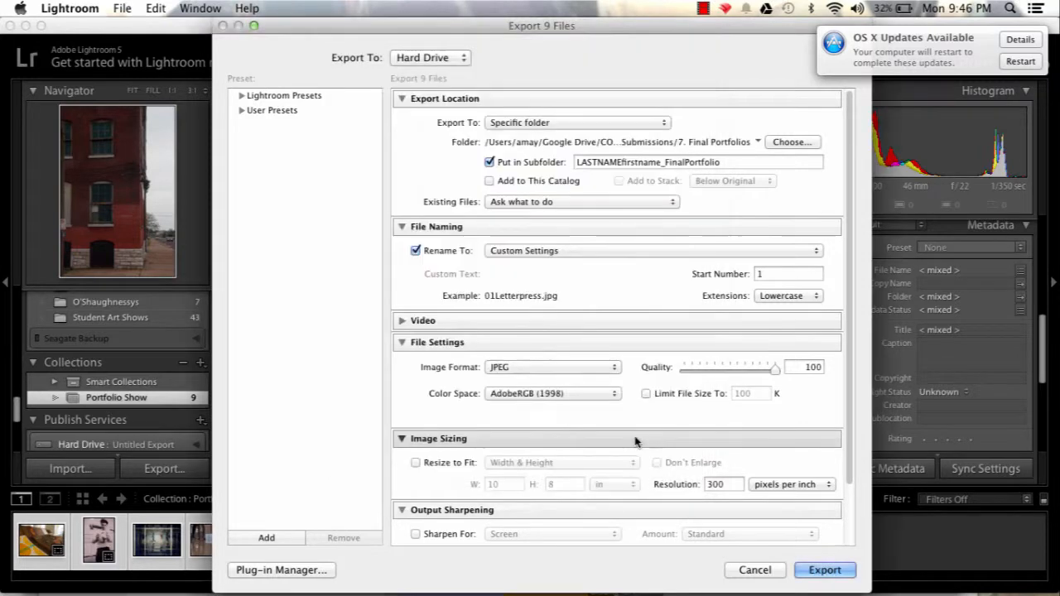
Review the export's start number, image format, color space and resolution settings.
click(775, 274)
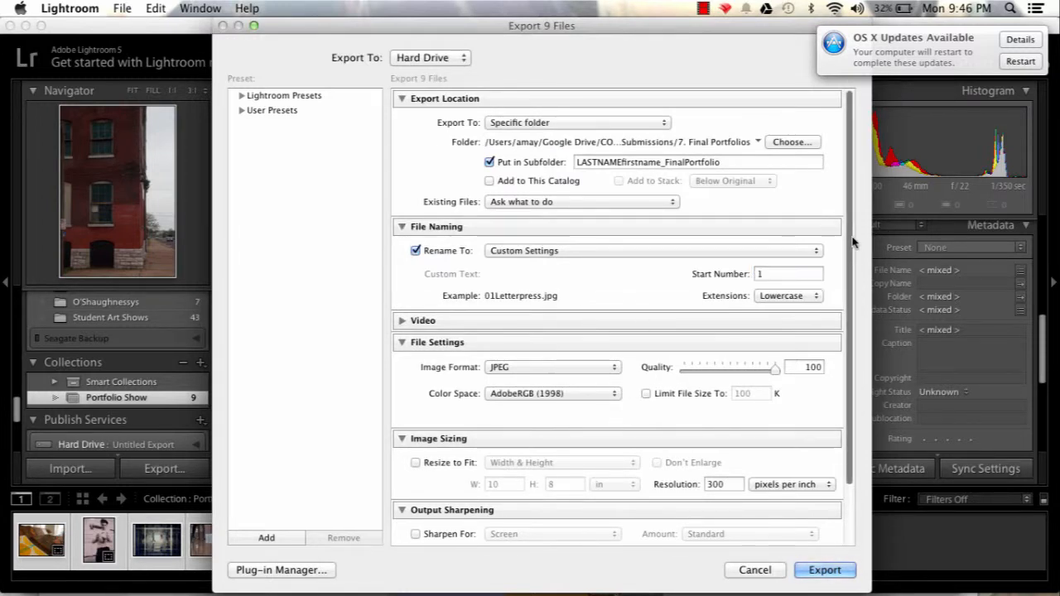
scroll(858, 296, down, 3)
scroll(858, 297, down, 1)
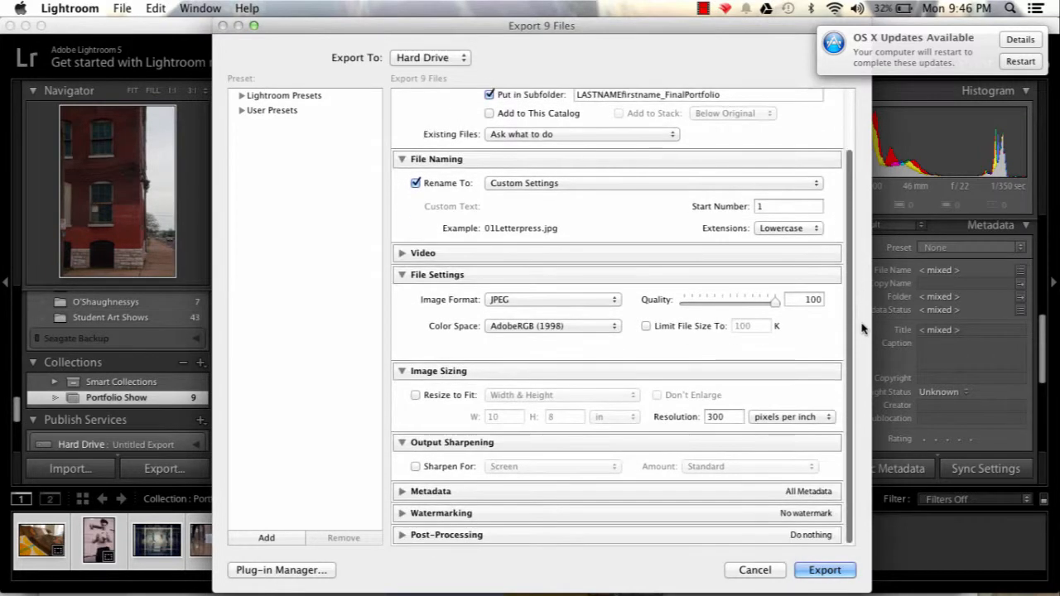
click(584, 302)
click(584, 303)
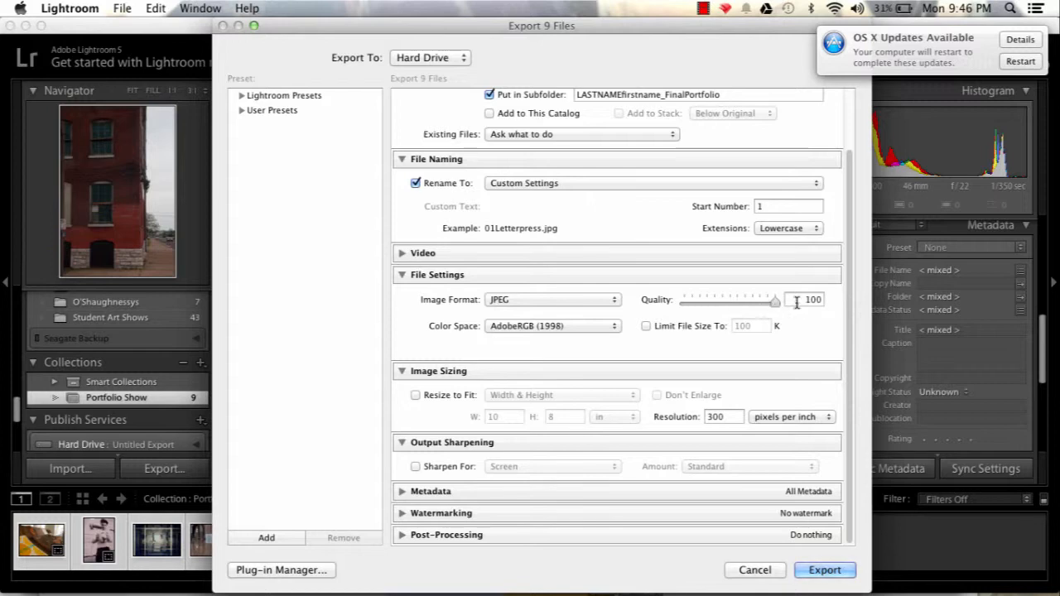
click(584, 331)
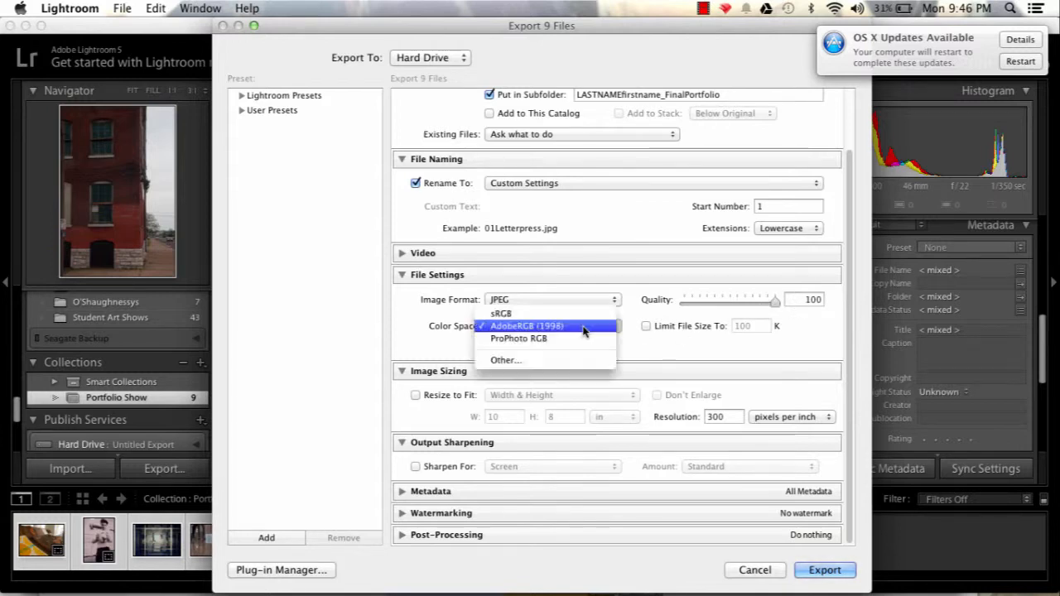
click(584, 328)
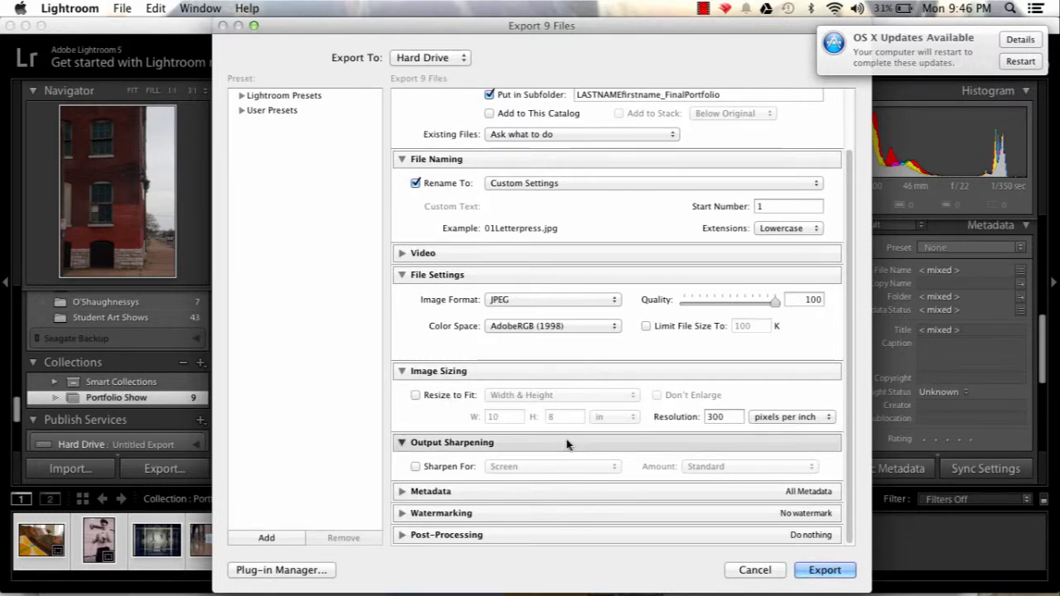
double_click(730, 416)
click(738, 398)
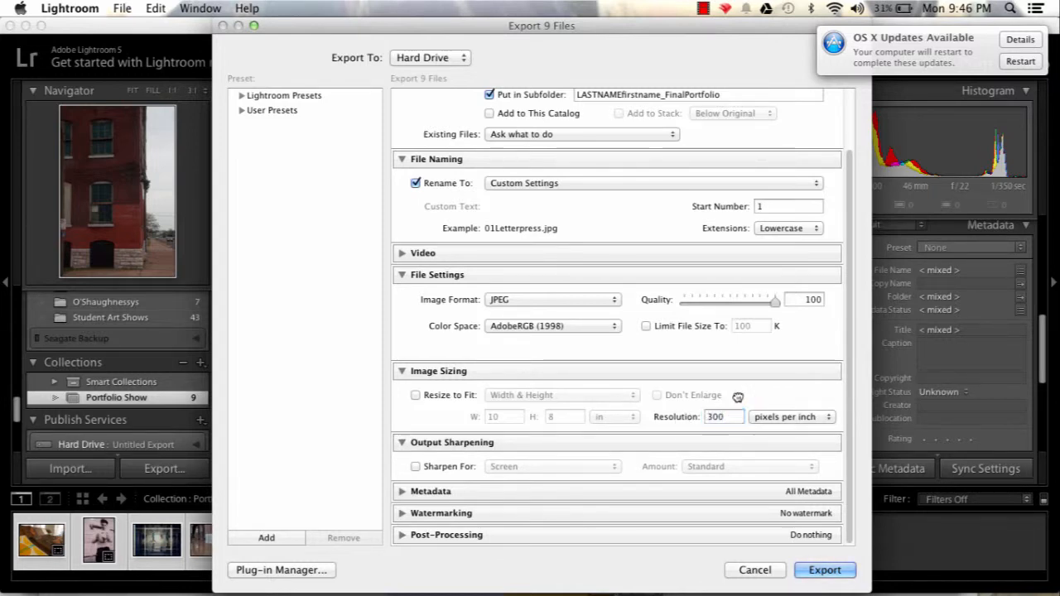